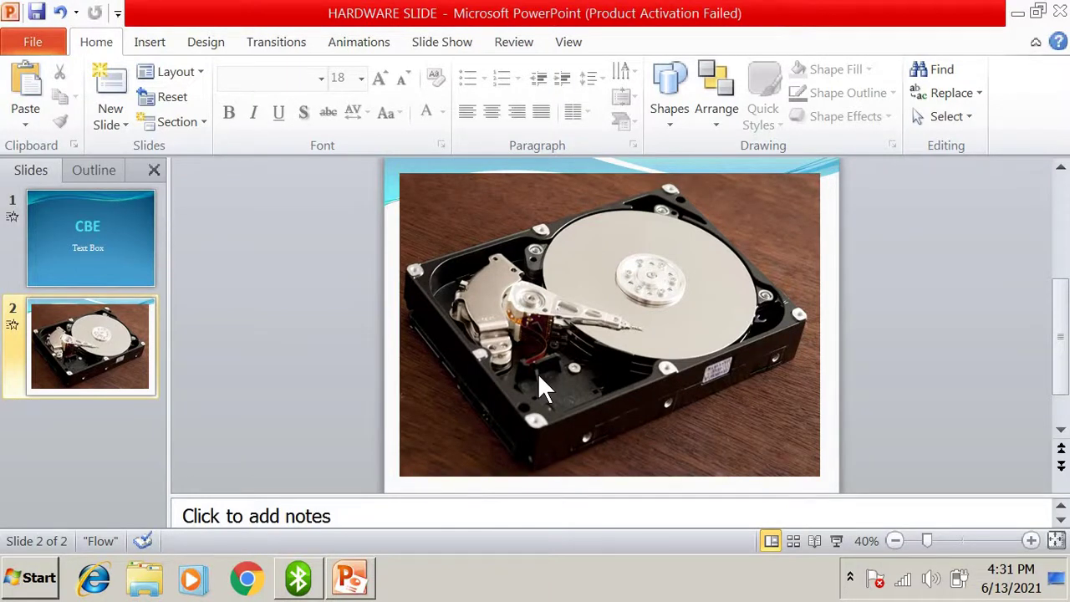
- Switch to the Insert ribbon on the hard-drive photo slide
{"action": "left_click", "coordinate": [154, 46]}
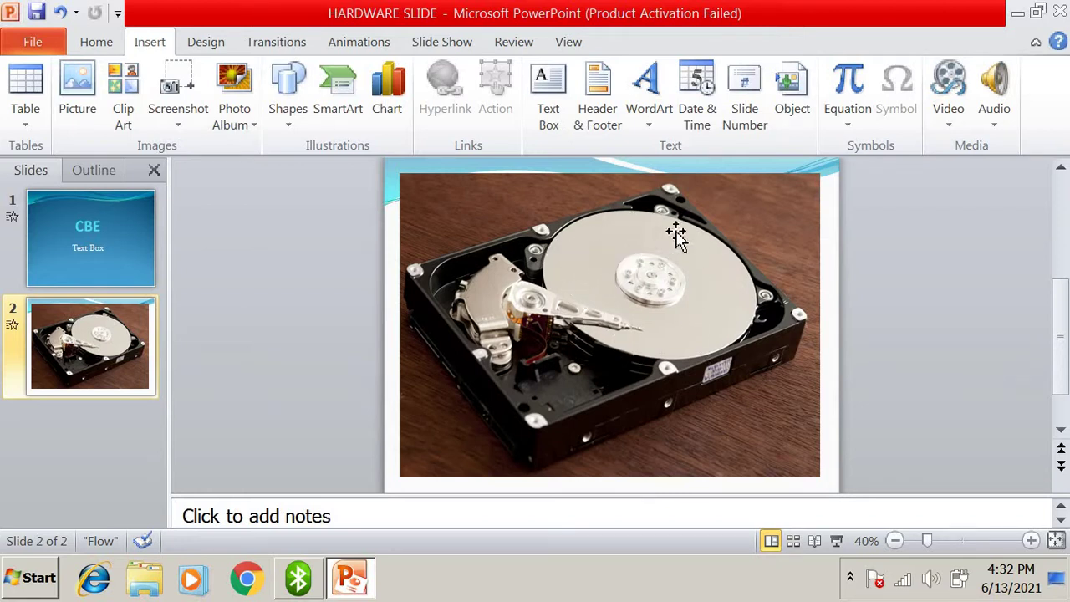
- Draw a text box reading 'Platters' over the top of the disk platter and reselect it
{"action": "left_click", "coordinate": [549, 96]}
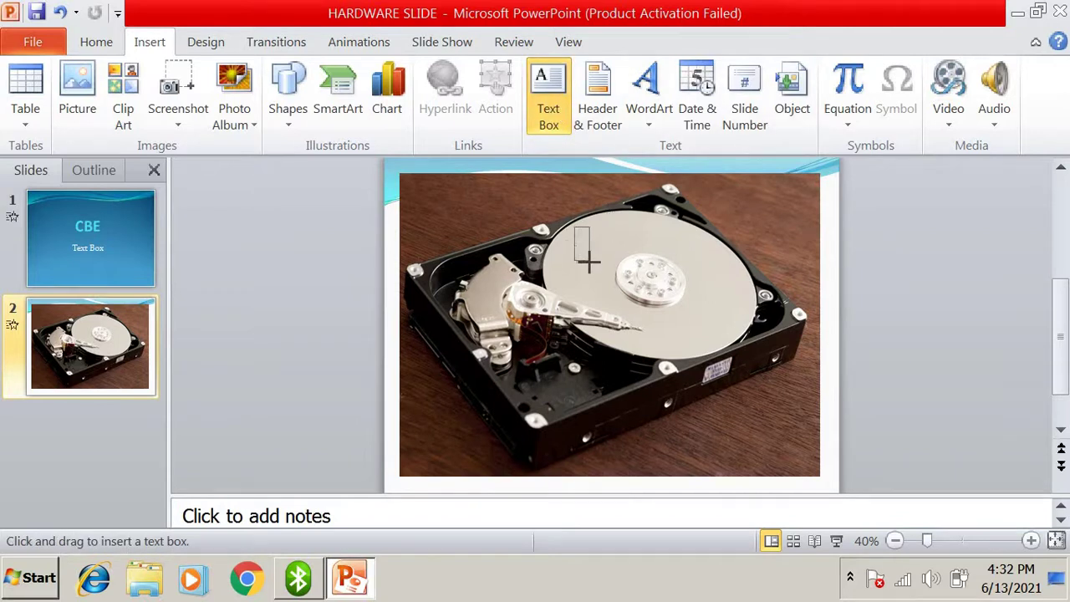
{"action": "left_click_drag", "start_coordinate": [587, 262], "coordinate": [675, 248]}
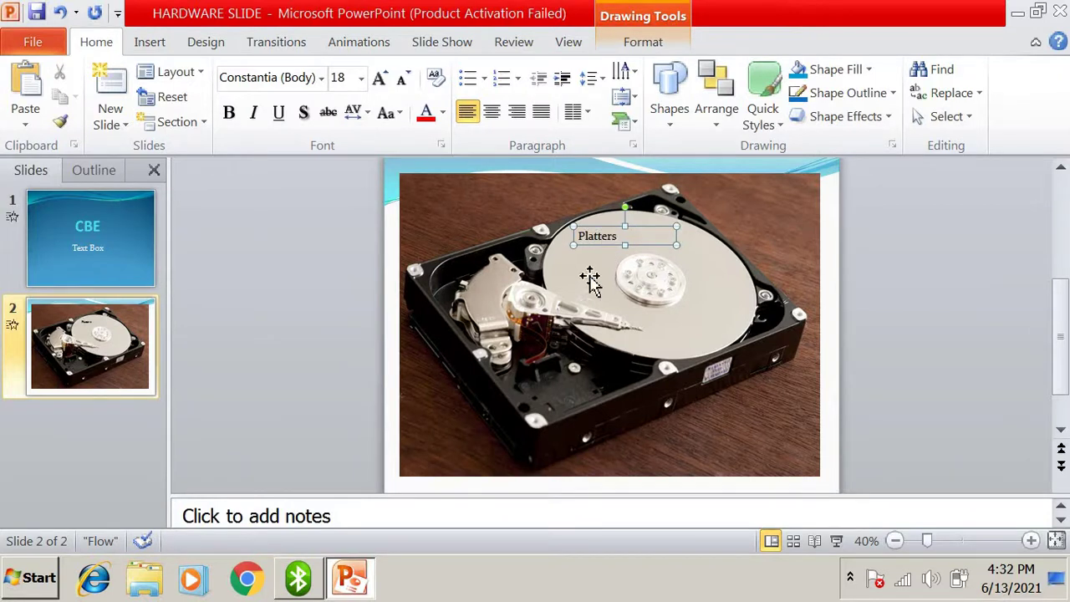
{"action": "left_click", "coordinate": [593, 275]}
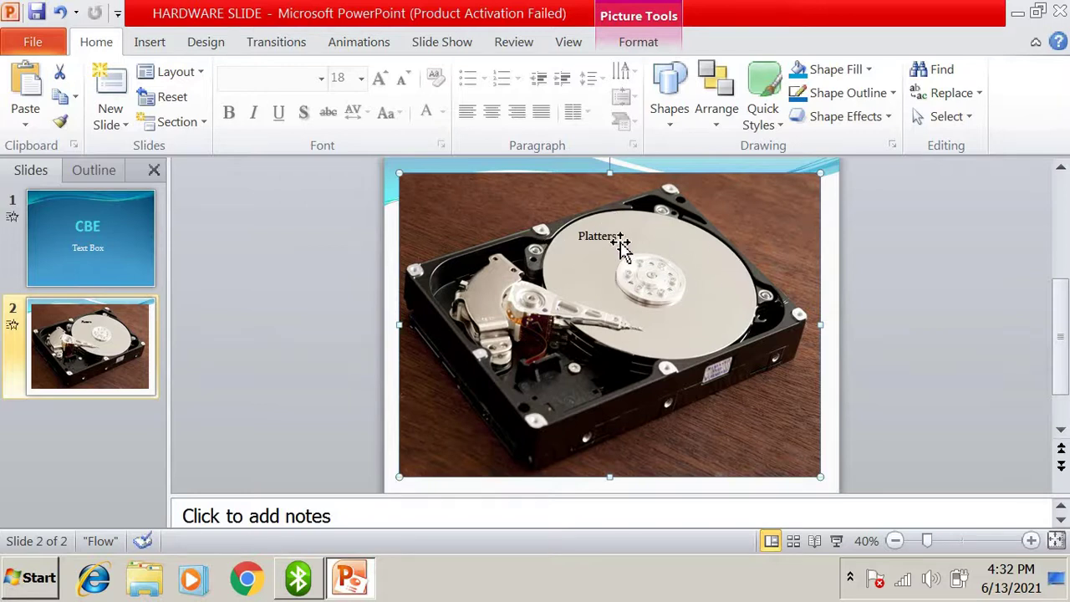
{"action": "left_click", "coordinate": [617, 240]}
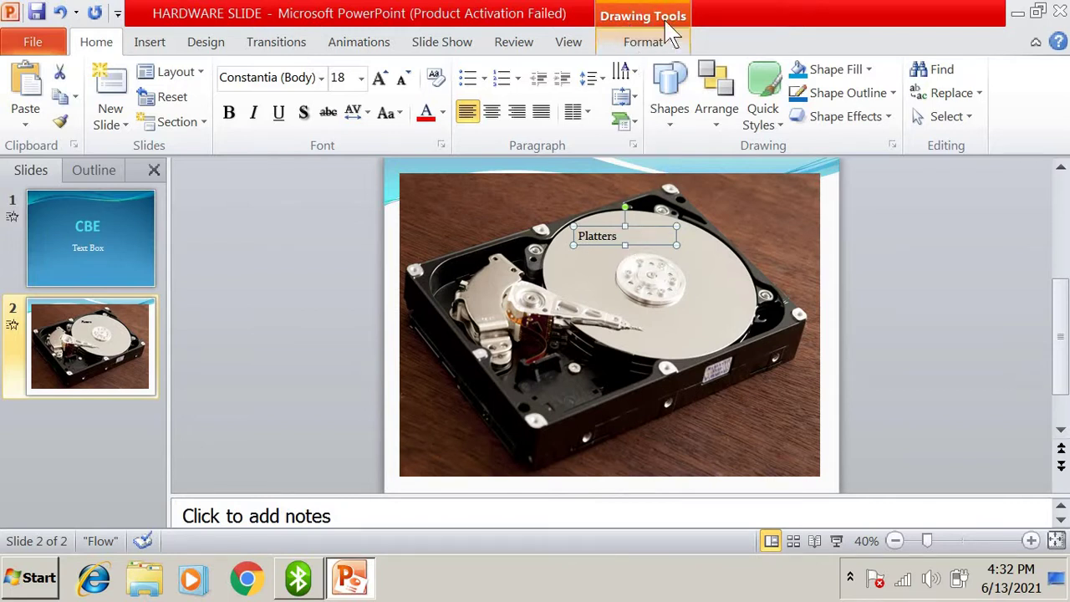
- Grow the 'Platters' text from 18 pt to 32 pt using Grow Font on the Home tab
{"action": "left_click", "coordinate": [651, 42]}
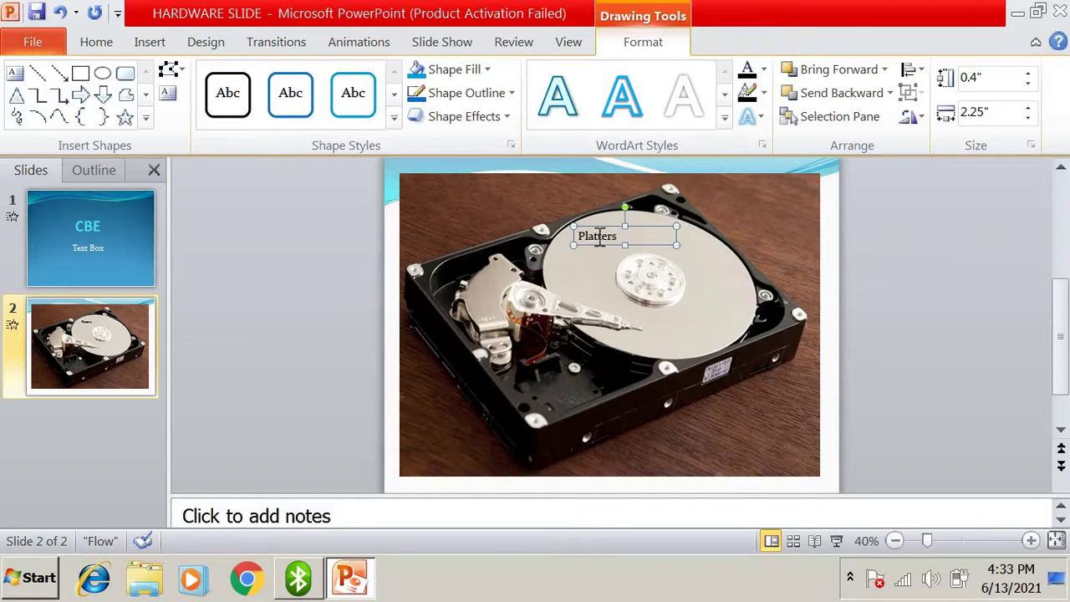
{"action": "double_click", "coordinate": [602, 237]}
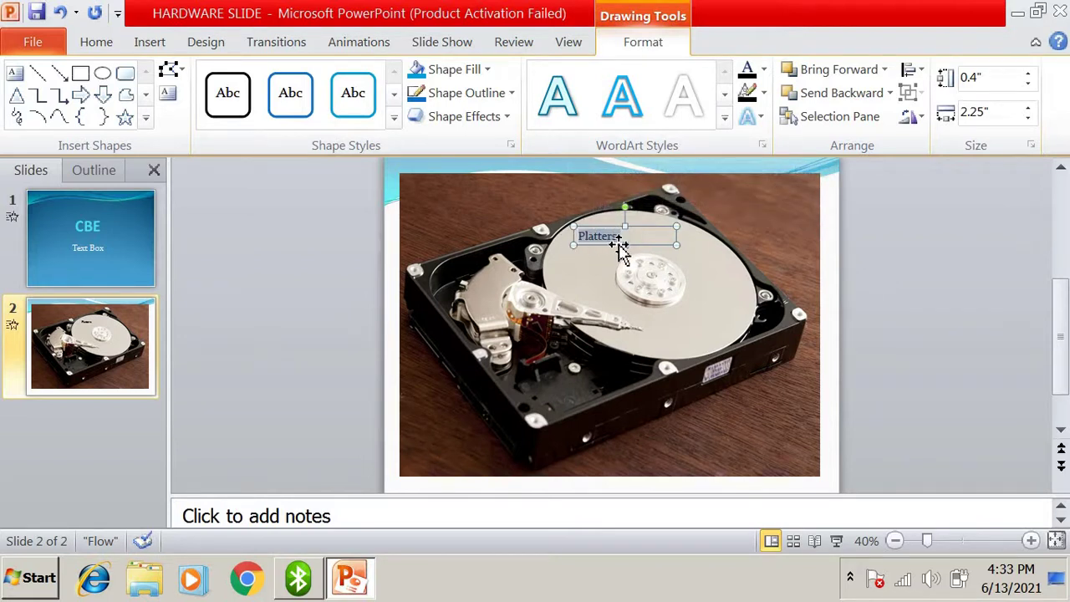
{"action": "left_click", "coordinate": [95, 45]}
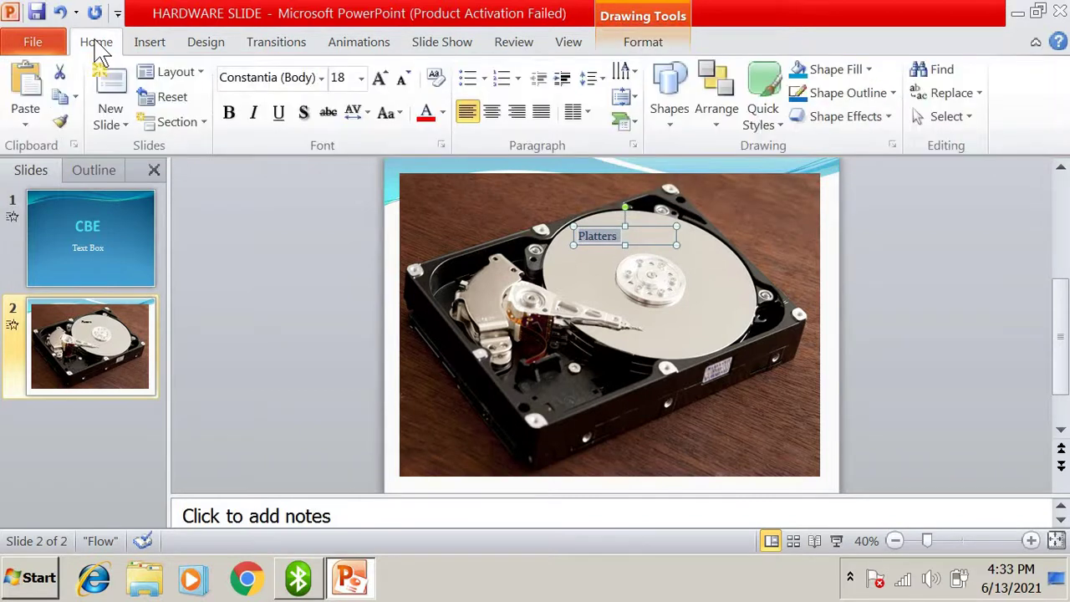
{"action": "left_click", "coordinate": [387, 82]}
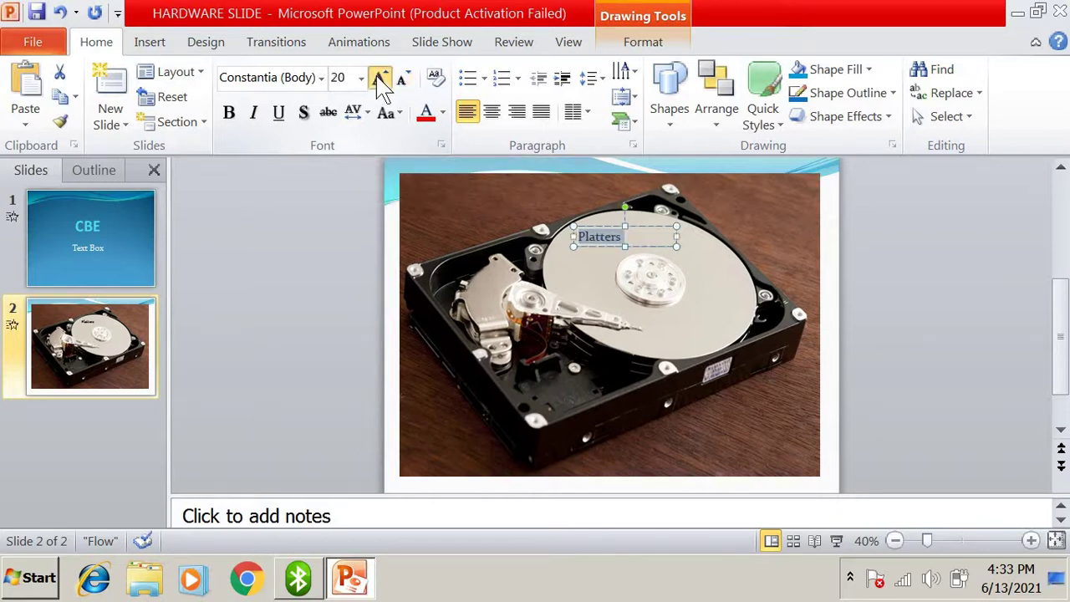
{"action": "left_click", "coordinate": [378, 79]}
{"action": "left_click", "coordinate": [378, 79]}
{"action": "left_click", "coordinate": [378, 79]}
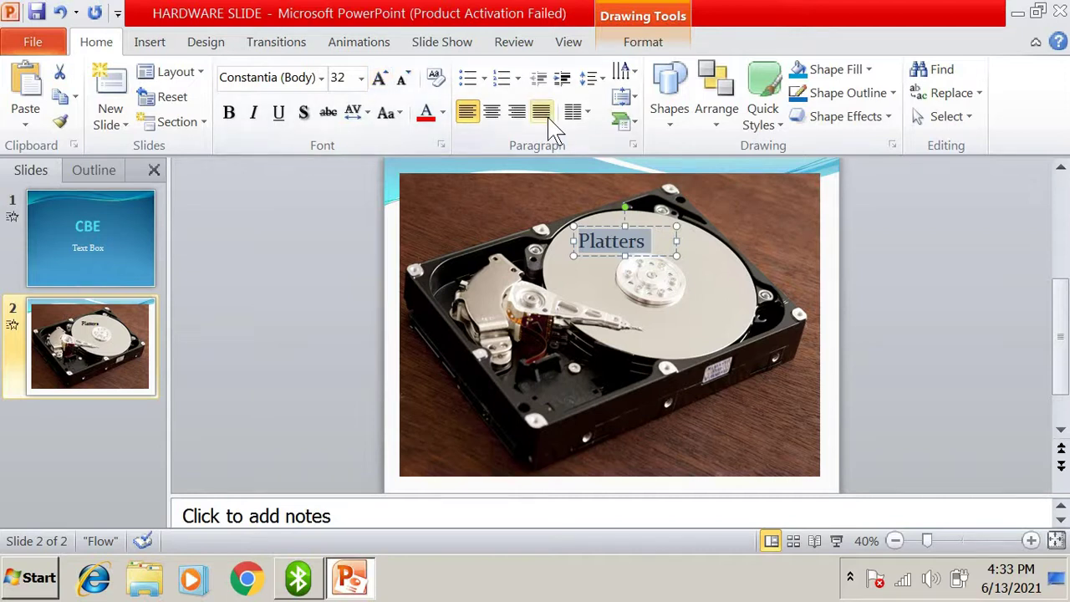
{"action": "left_click", "coordinate": [655, 249]}
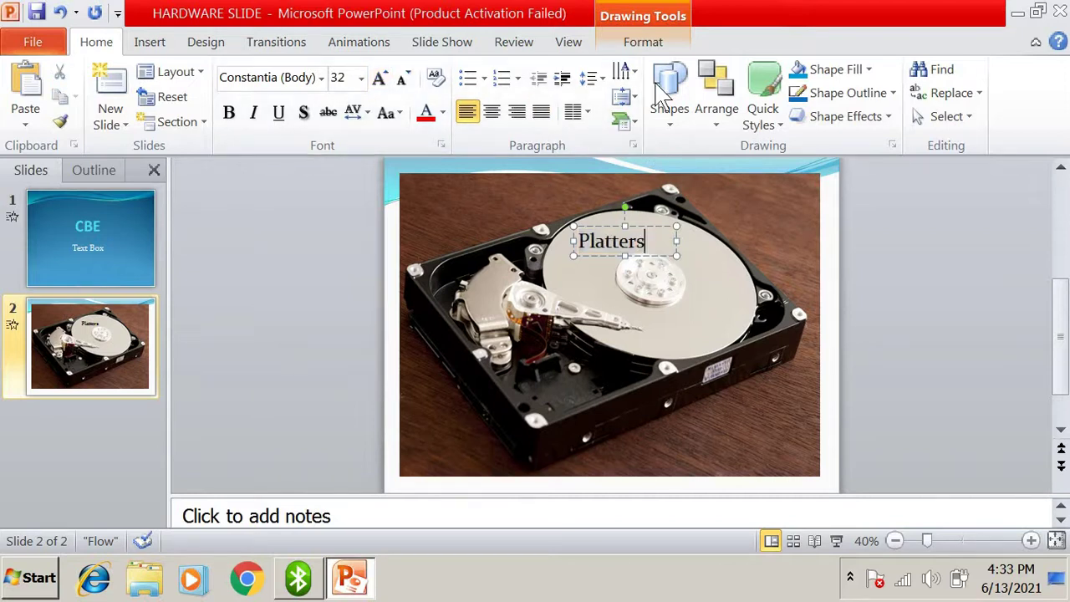
- Apply the bottom-row blue gradient shape style to the Platters box, giving white text
{"action": "left_click", "coordinate": [658, 46]}
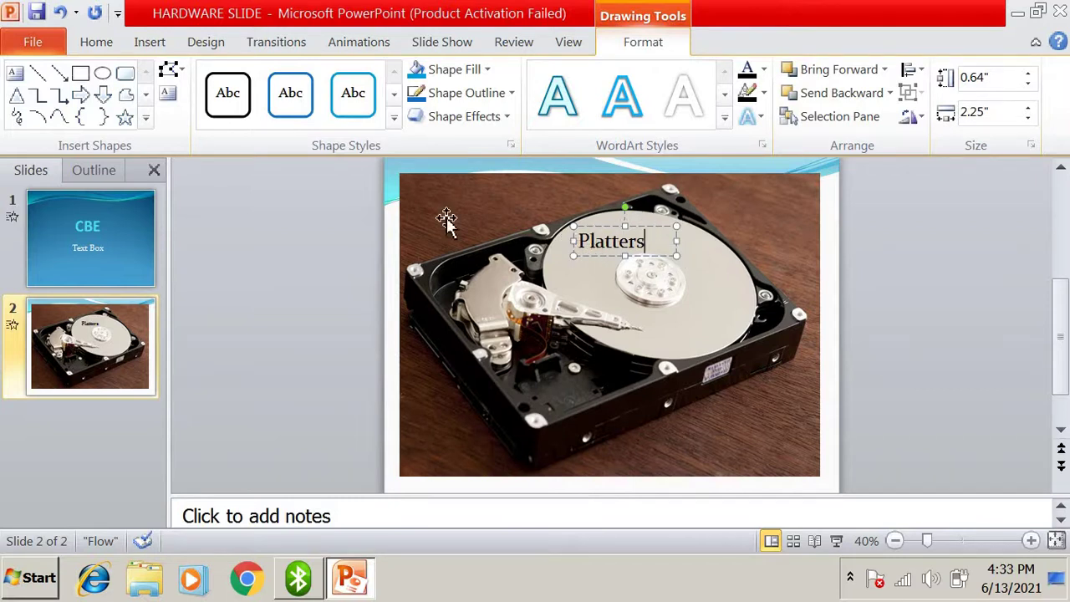
{"action": "left_click", "coordinate": [392, 117]}
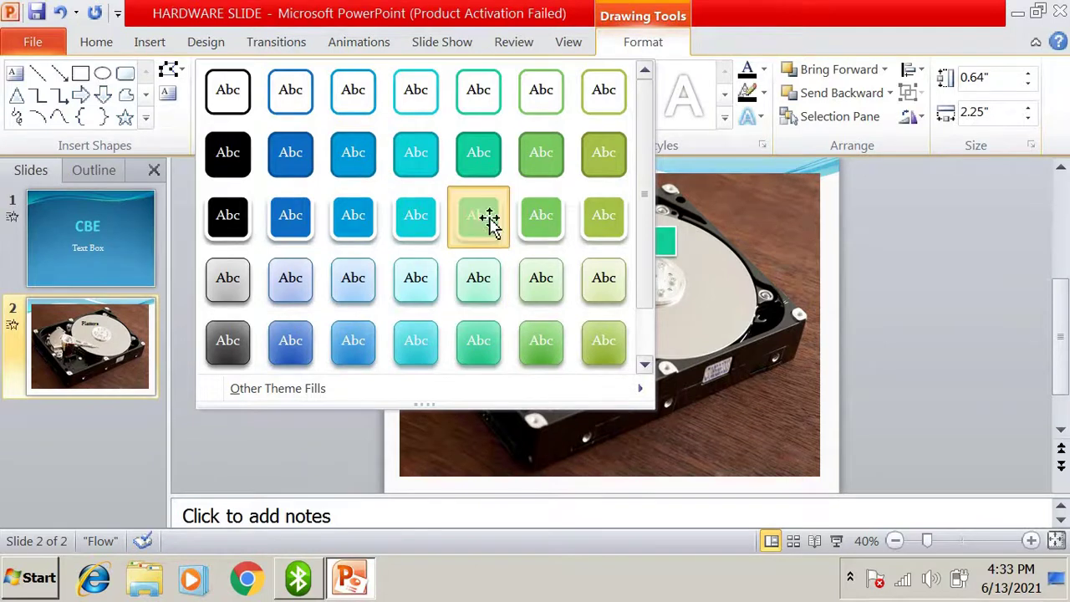
{"action": "left_click", "coordinate": [489, 219]}
{"action": "left_click", "coordinate": [390, 117]}
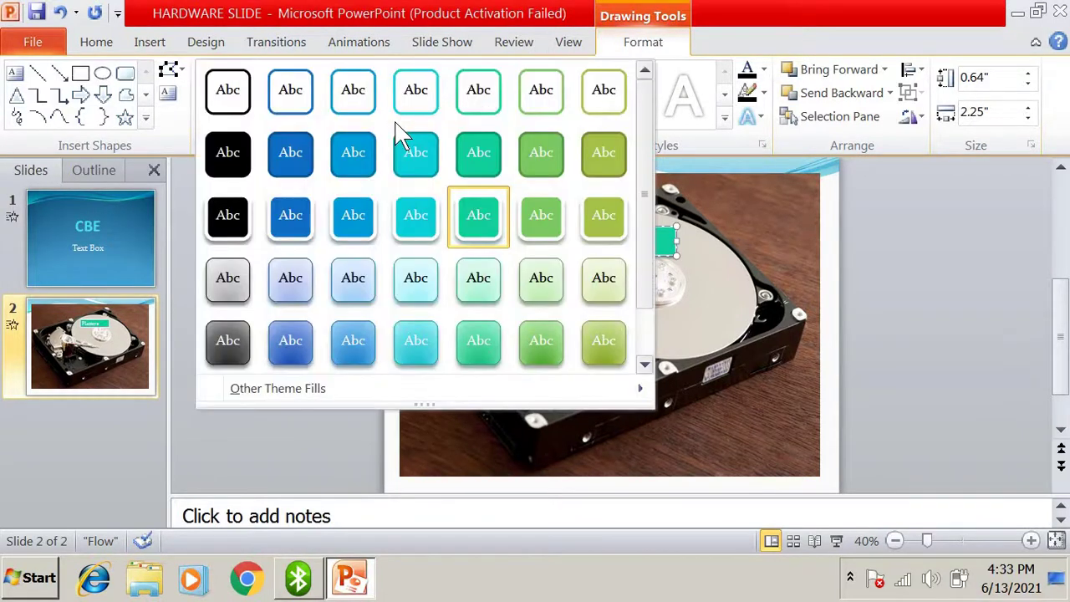
{"action": "left_click", "coordinate": [289, 339]}
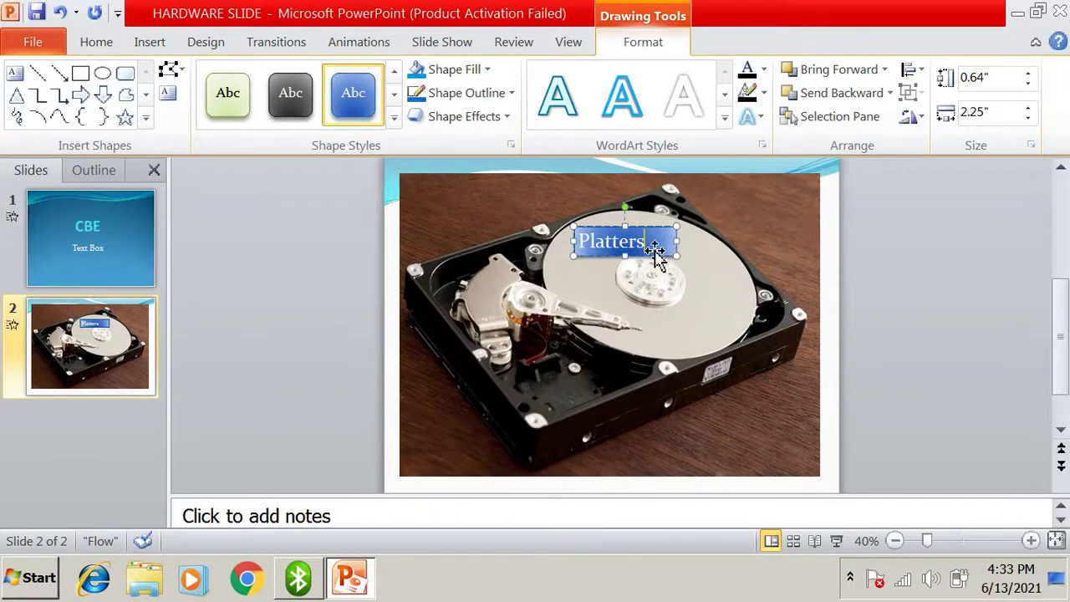
{"action": "left_click", "coordinate": [394, 119]}
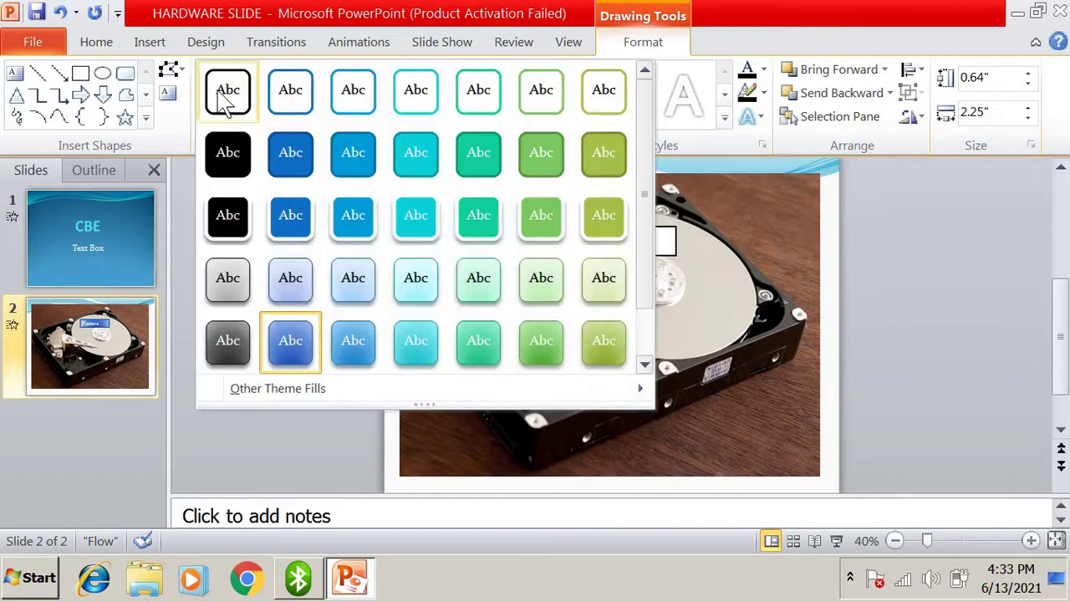
{"action": "left_click", "coordinate": [226, 90]}
{"action": "left_click", "coordinate": [393, 118]}
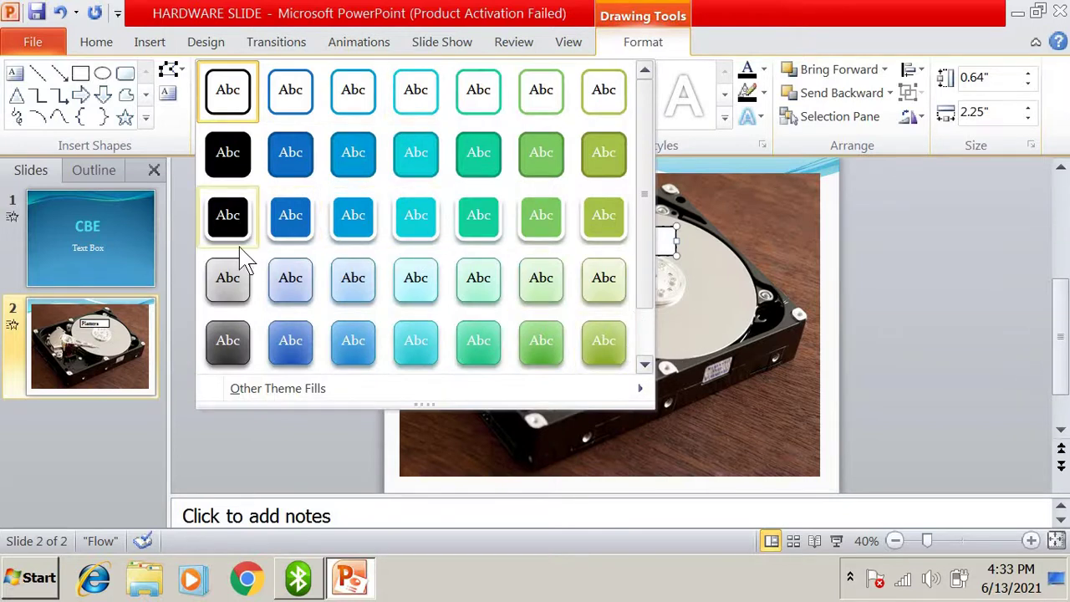
{"action": "left_click", "coordinate": [281, 339]}
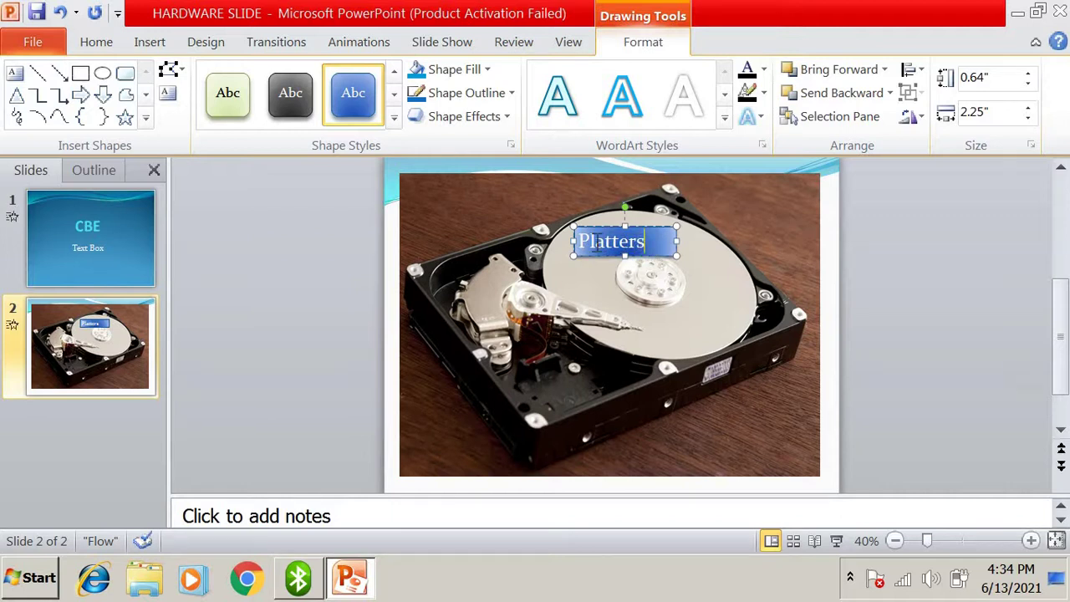
- Colour the Platters text yellow with Text Fill
{"action": "double_click", "coordinate": [644, 241]}
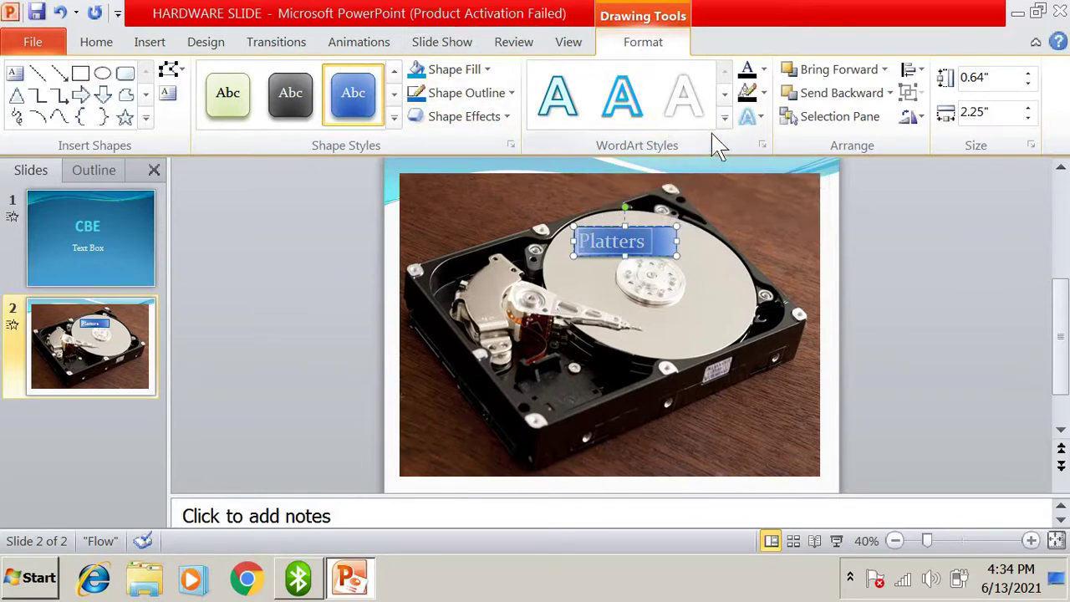
{"action": "left_click", "coordinate": [764, 71]}
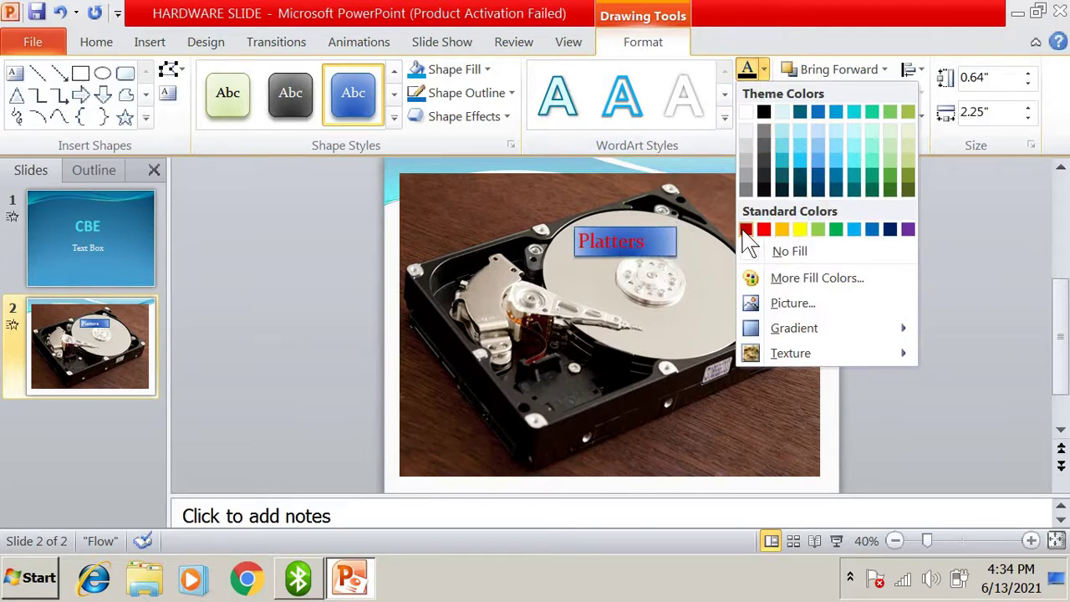
{"action": "left_click", "coordinate": [800, 231]}
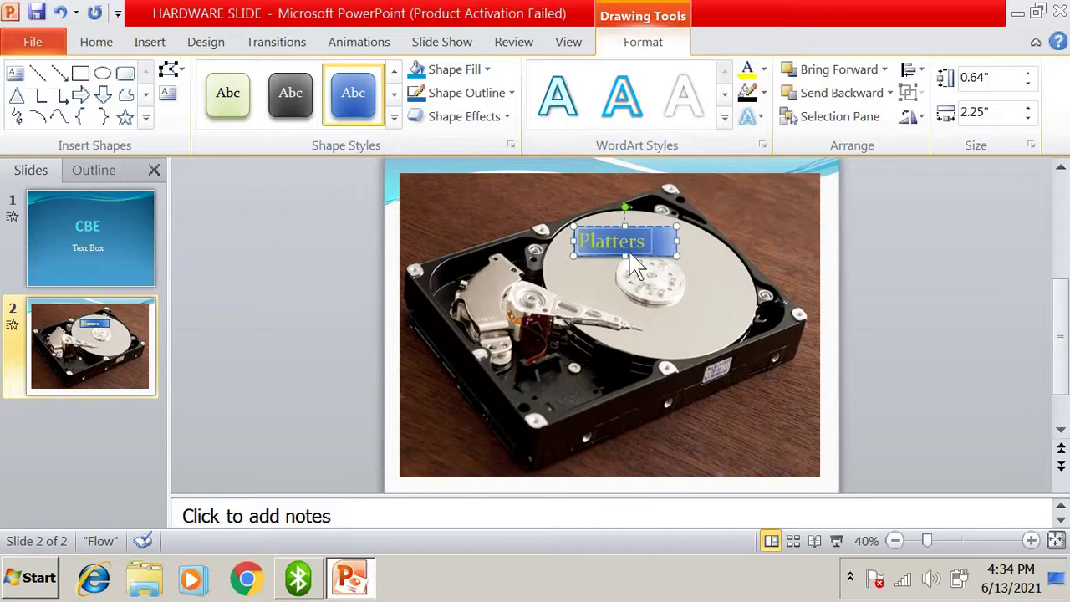
- Reselect the Platters box and send it back one layer
{"action": "left_click", "coordinate": [707, 293]}
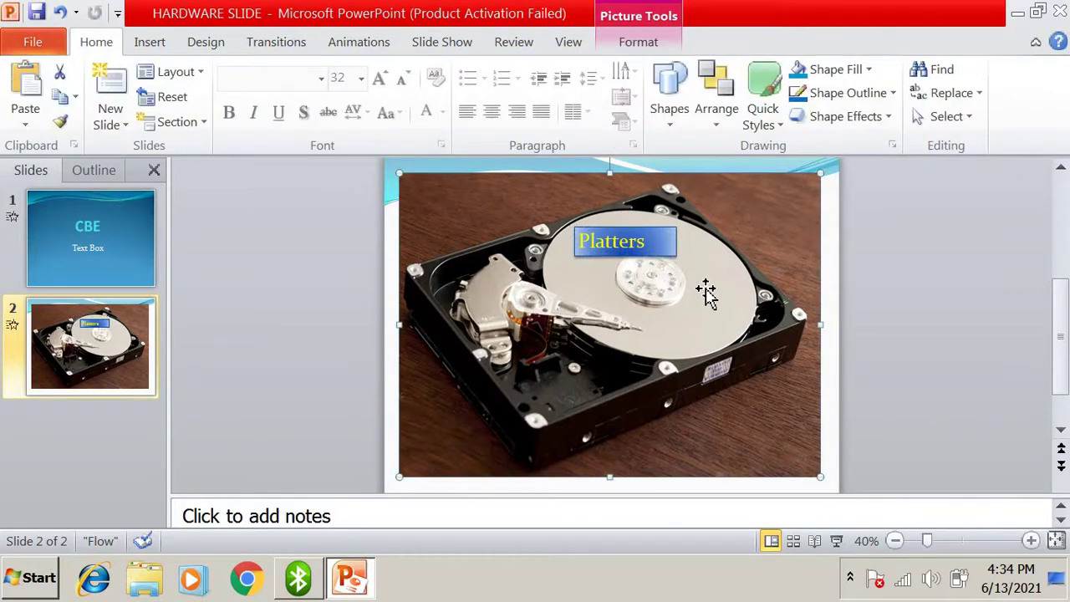
{"action": "left_click", "coordinate": [645, 240]}
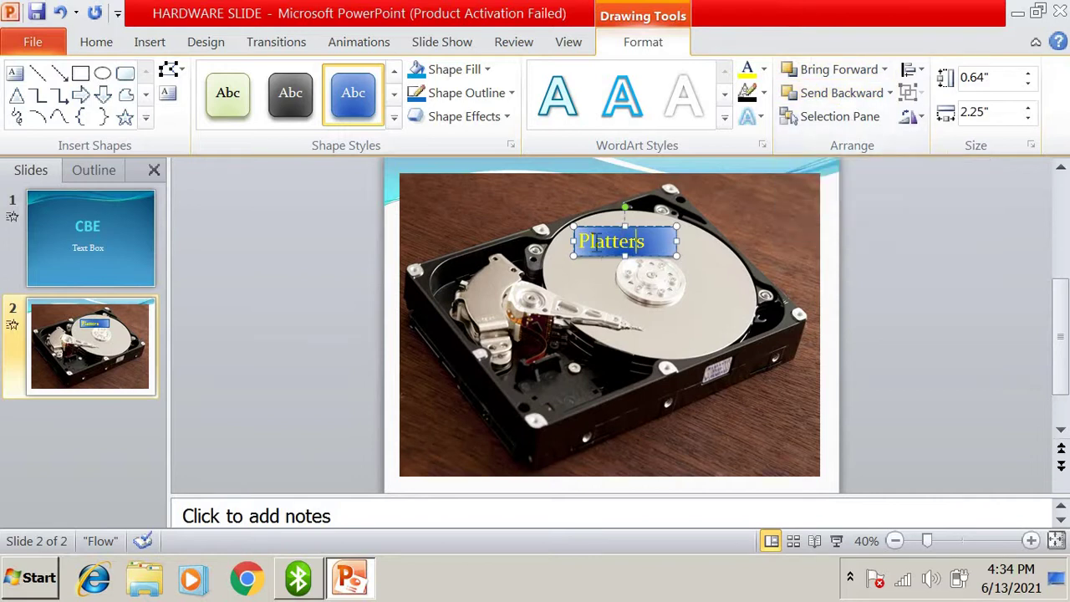
{"action": "left_click", "coordinate": [854, 98]}
- Set the Platters box height to 0.7 inches
{"action": "left_click", "coordinate": [1028, 74]}
{"action": "double_click", "coordinate": [1029, 74]}
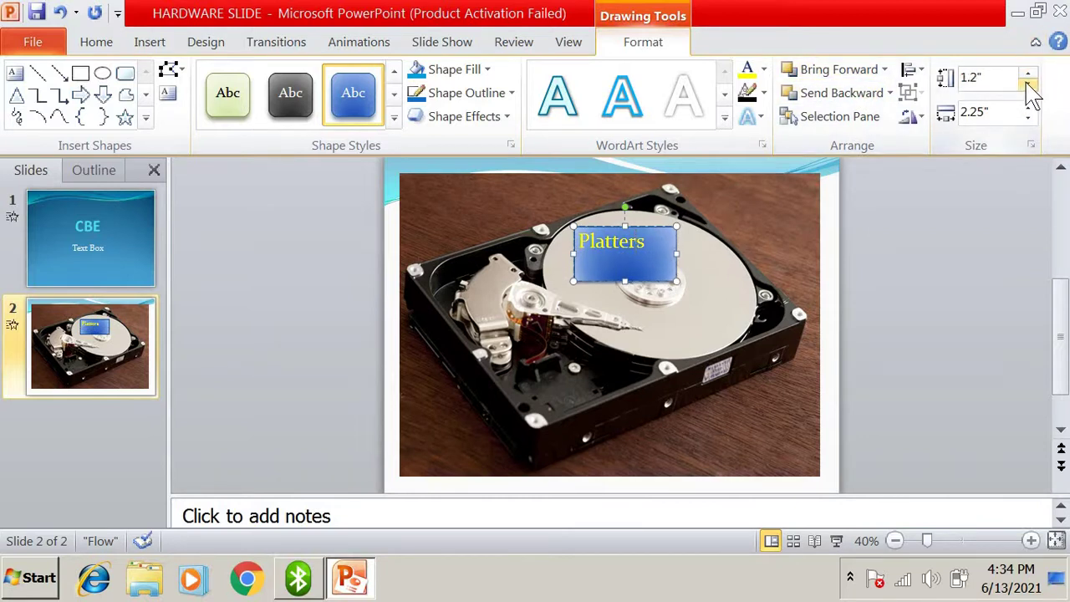
{"action": "left_click", "coordinate": [1029, 82]}
{"action": "left_click", "coordinate": [1029, 82]}
{"action": "left_click", "coordinate": [1029, 82]}
{"action": "left_click", "coordinate": [1030, 82]}
{"action": "left_click", "coordinate": [1029, 82]}
- Set the box width to 1.8 inches and tilt it slightly counter-clockwise
{"action": "left_click", "coordinate": [1030, 108]}
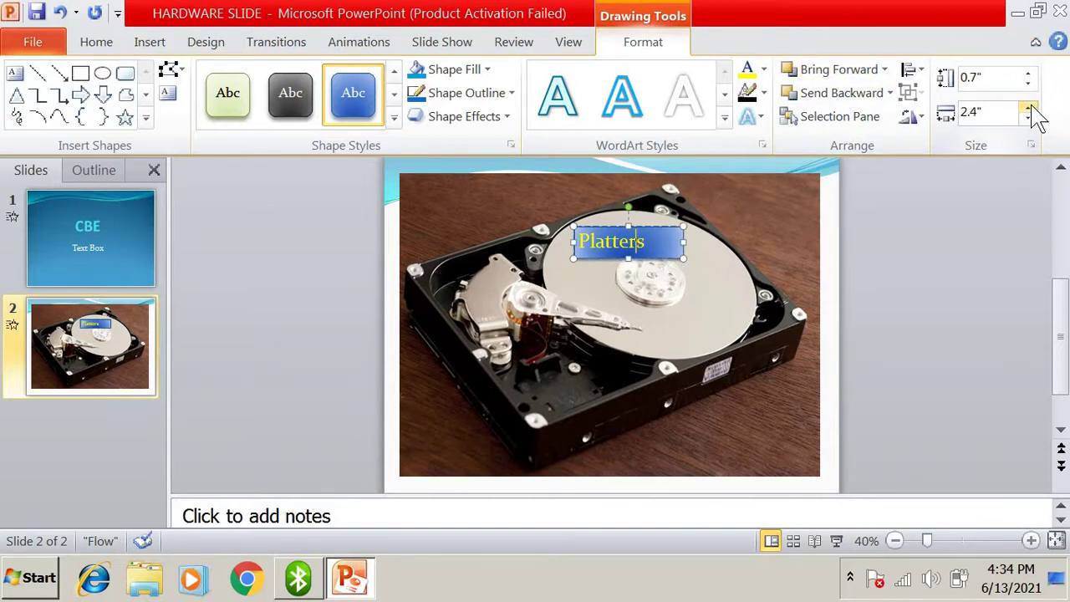
{"action": "left_click", "coordinate": [1029, 108]}
{"action": "left_click", "coordinate": [1030, 108]}
{"action": "left_click", "coordinate": [1029, 108]}
{"action": "left_click", "coordinate": [1029, 118]}
{"action": "left_click", "coordinate": [1029, 119]}
{"action": "left_click", "coordinate": [1029, 118]}
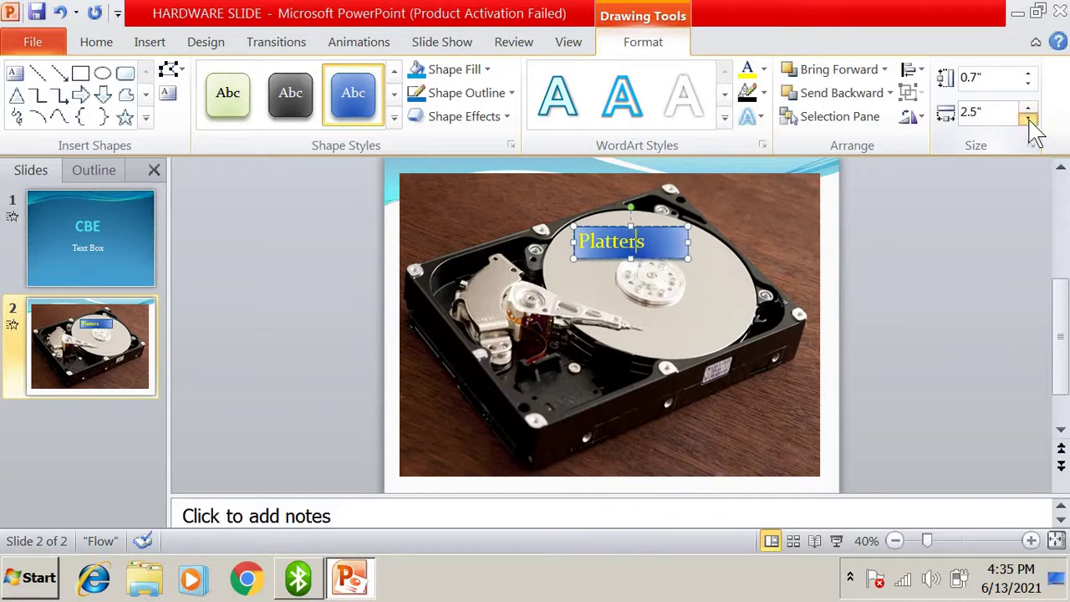
{"action": "left_click", "coordinate": [1029, 119]}
{"action": "left_click", "coordinate": [1029, 119]}
{"action": "left_click", "coordinate": [1029, 118]}
{"action": "left_click", "coordinate": [1029, 119]}
{"action": "left_click", "coordinate": [1029, 118]}
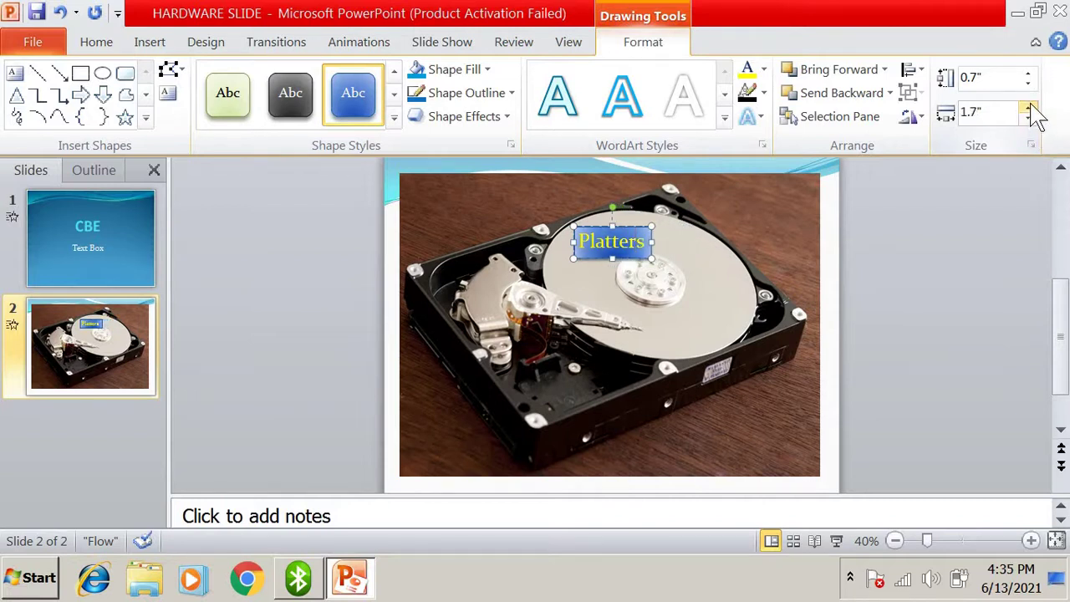
{"action": "left_click", "coordinate": [1029, 107]}
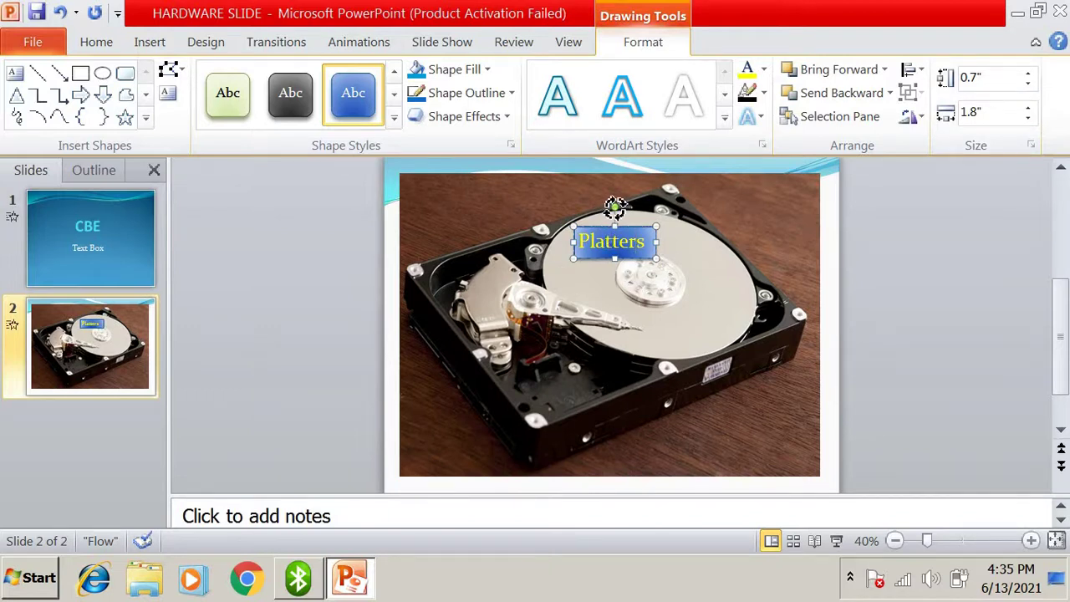
{"action": "left_click_drag", "start_coordinate": [614, 206], "coordinate": [620, 200]}
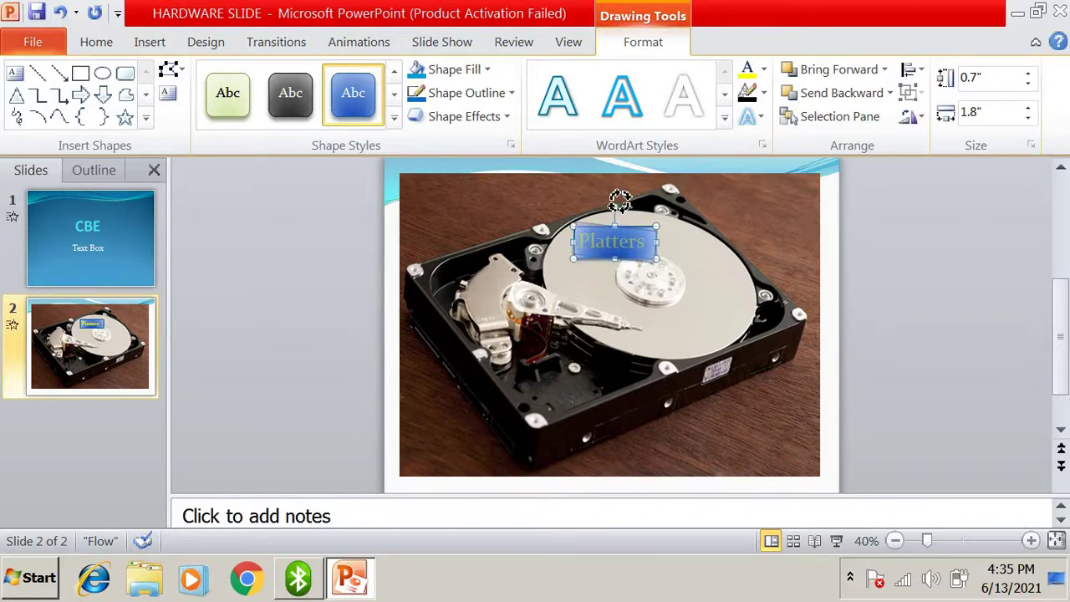
{"action": "left_click_drag", "start_coordinate": [620, 201], "coordinate": [599, 203]}
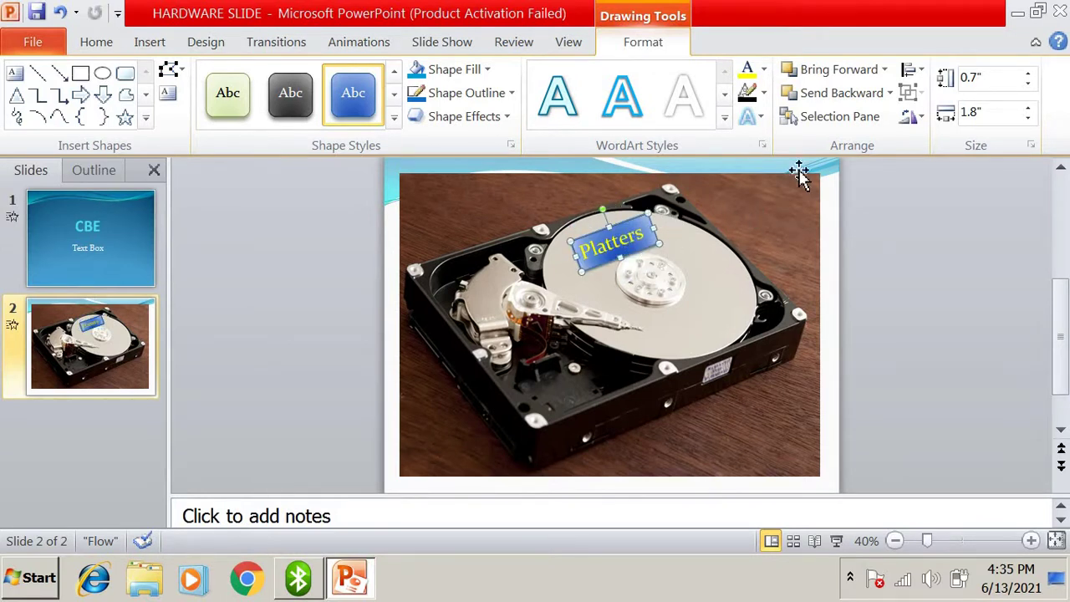
- Give the Platters text an outer shadow
{"action": "left_click", "coordinate": [761, 120]}
{"action": "mouse_move", "coordinate": [781, 155]}
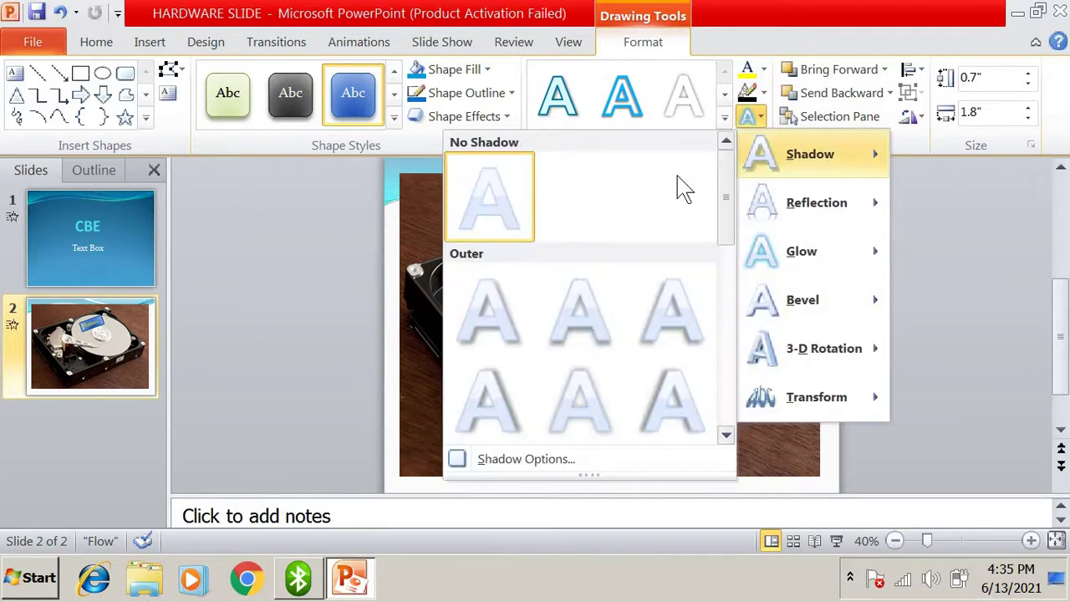
{"action": "left_click", "coordinate": [670, 395]}
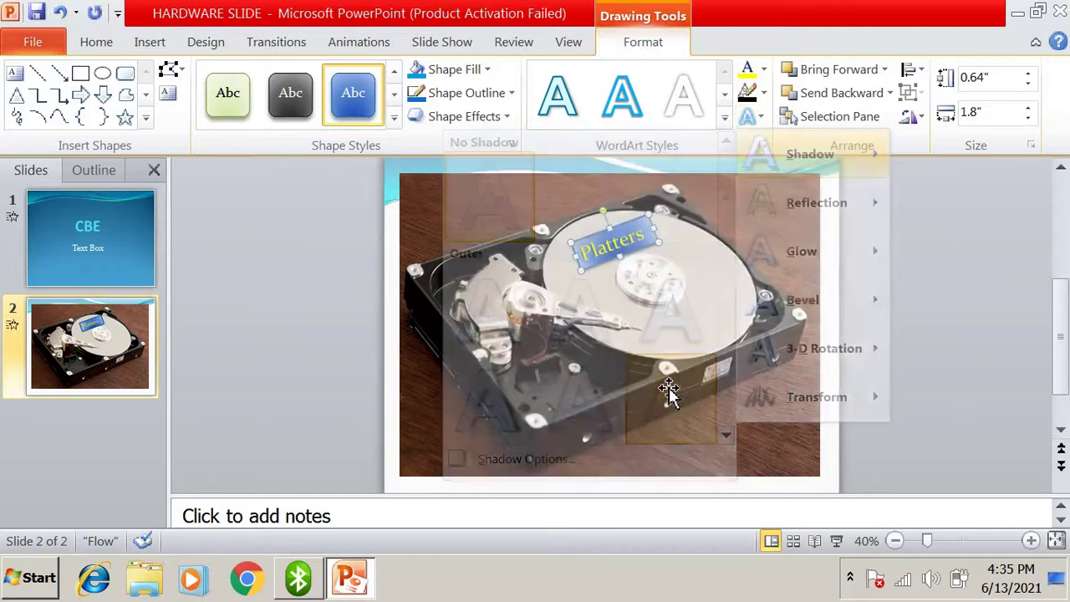
- Add a glow effect to the Platters text
{"action": "left_click", "coordinate": [759, 118]}
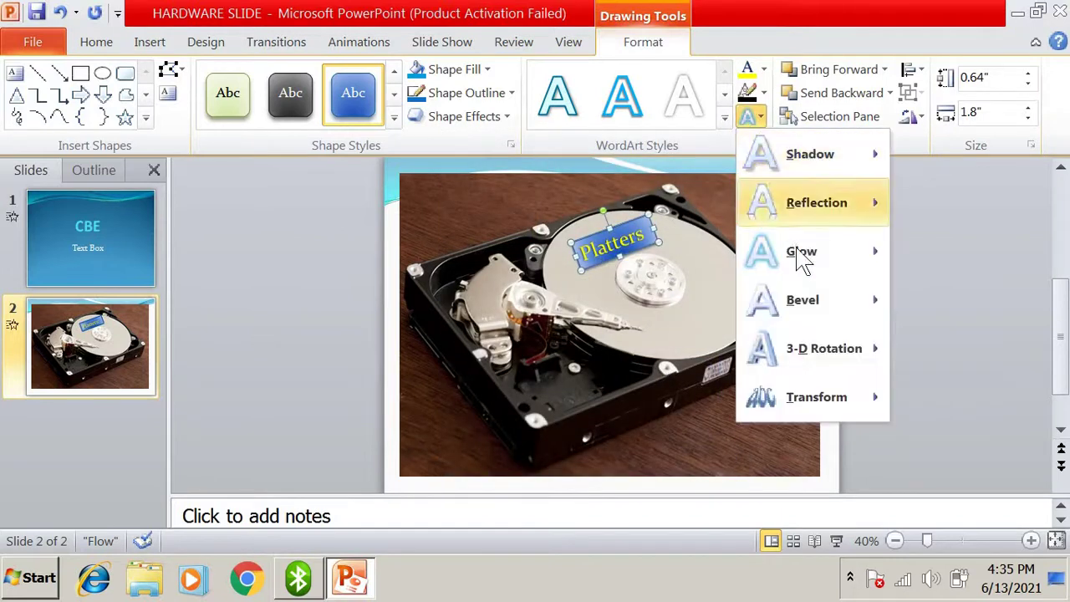
{"action": "mouse_move", "coordinate": [804, 266]}
{"action": "left_click", "coordinate": [569, 395]}
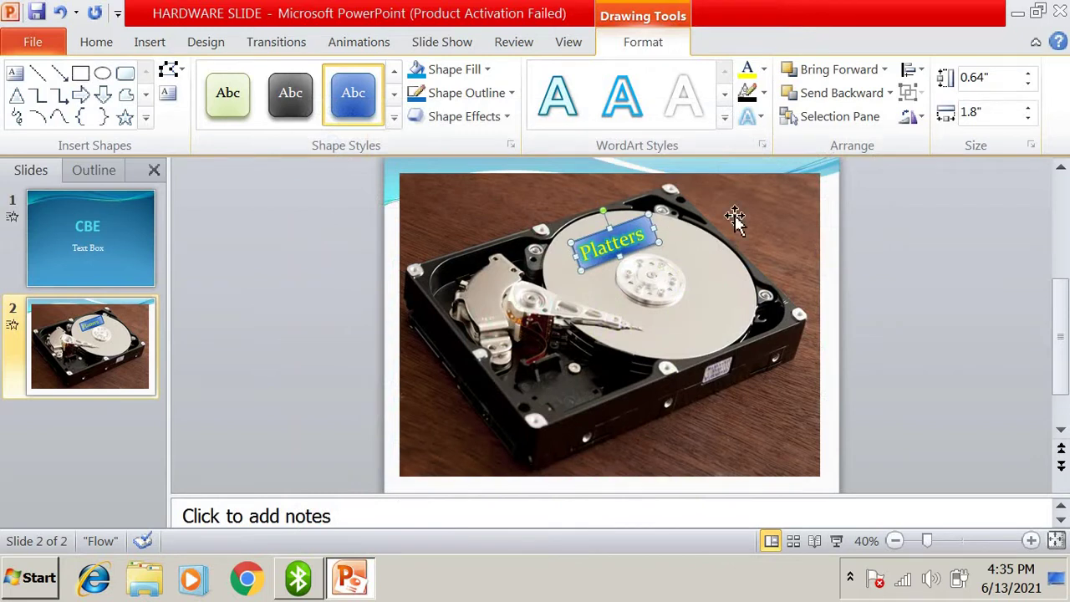
- Apply a Warp transform to the Platters text, then switch to another warp style
{"action": "left_click", "coordinate": [758, 118]}
{"action": "mouse_move", "coordinate": [804, 398]}
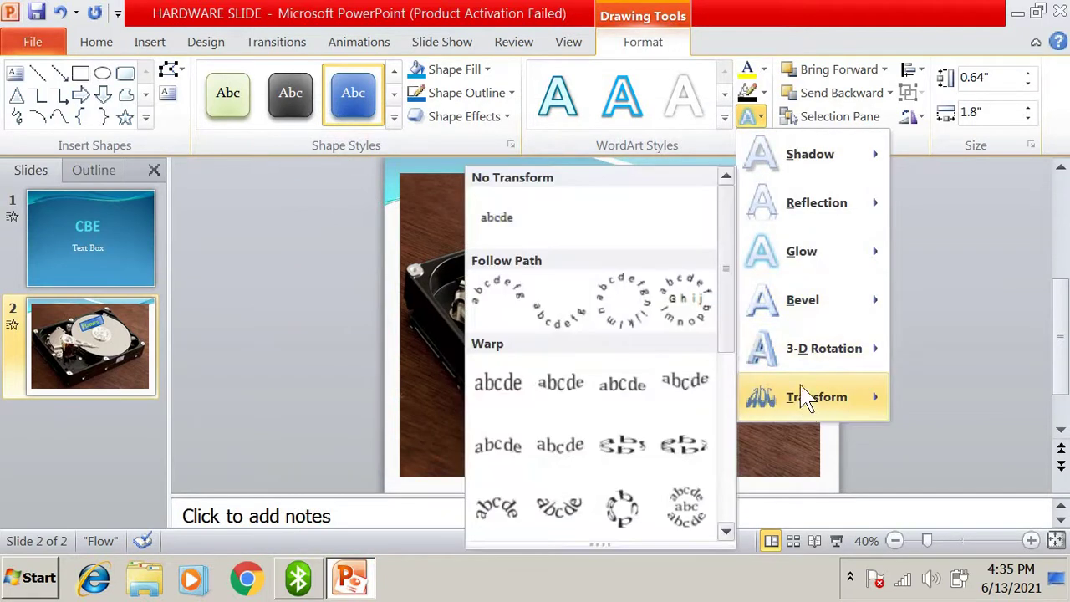
{"action": "left_click", "coordinate": [623, 397]}
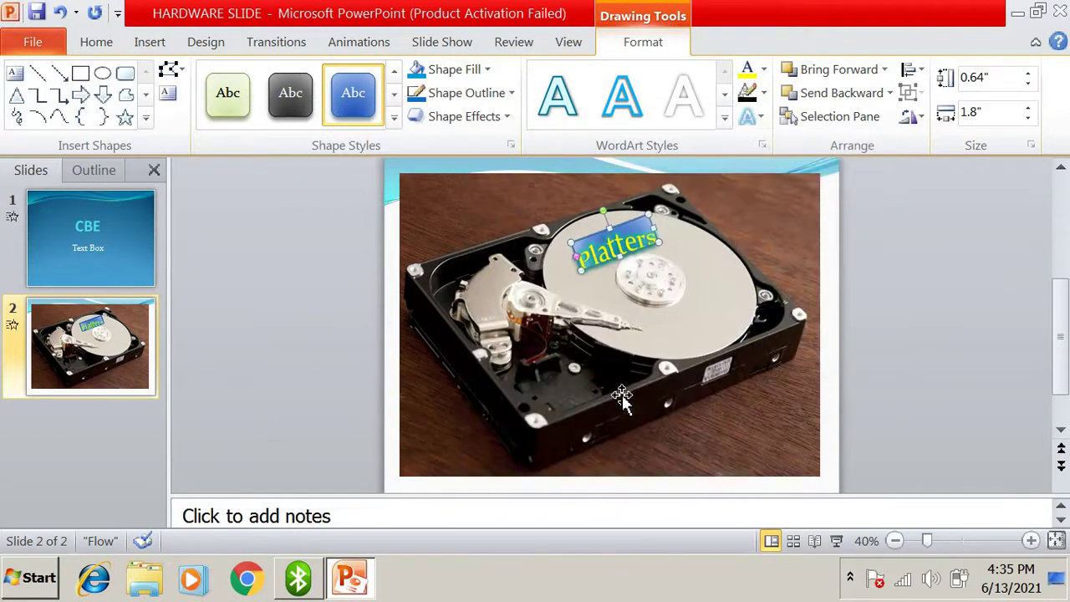
{"action": "left_click", "coordinate": [750, 118]}
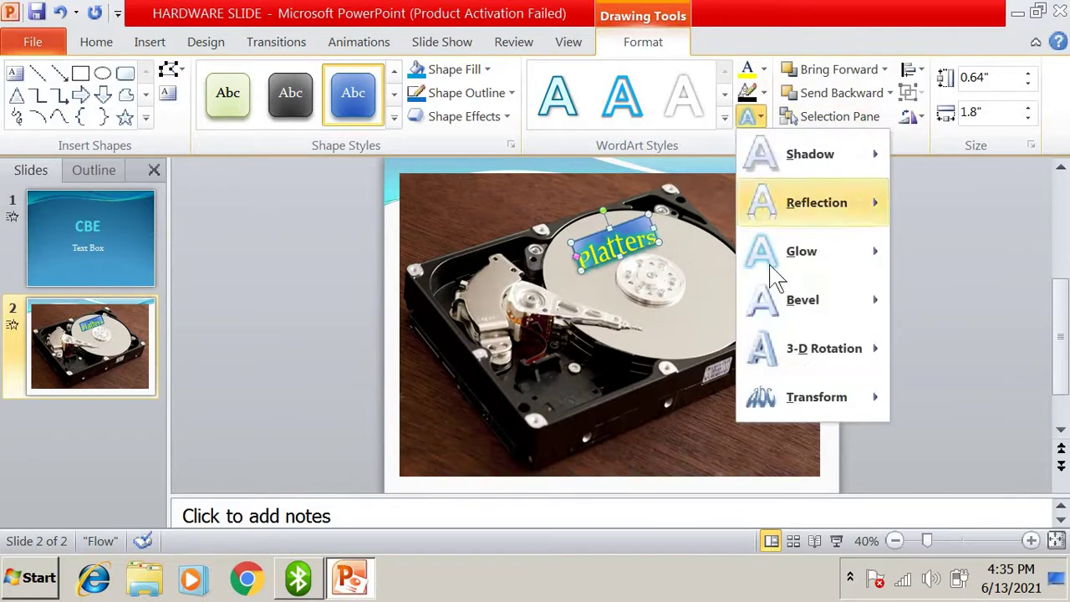
{"action": "mouse_move", "coordinate": [790, 400]}
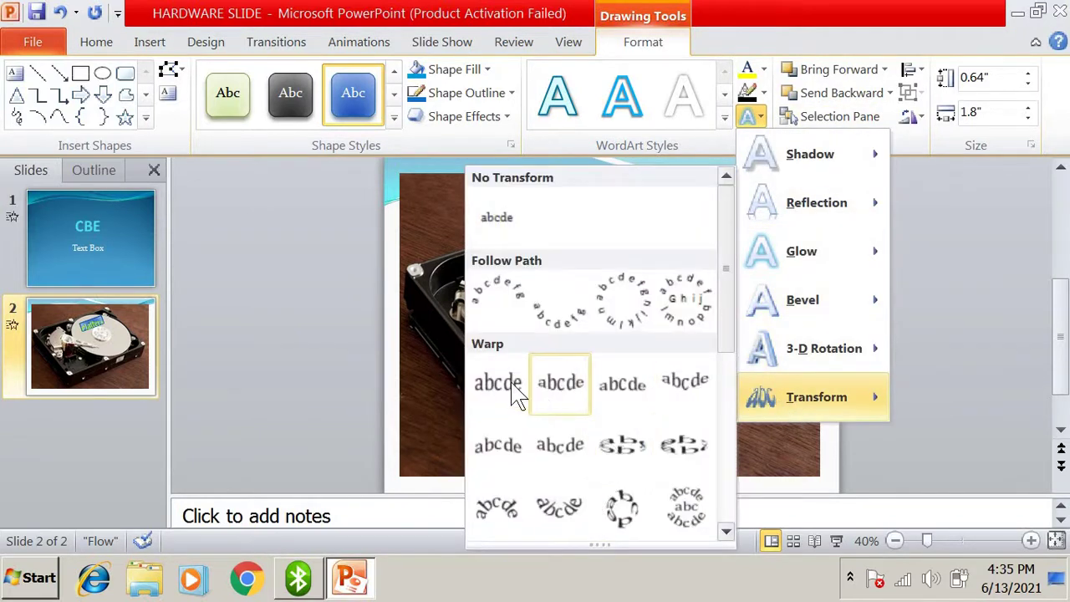
{"action": "left_click", "coordinate": [685, 382]}
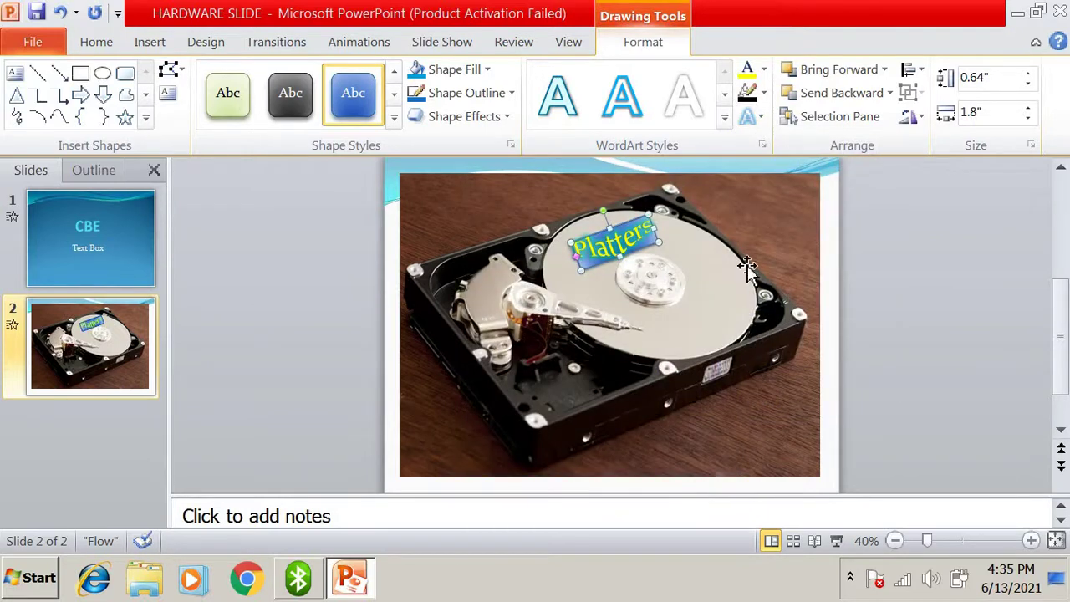
- Give the Platters text a magenta outline from the full colour picker
{"action": "left_click", "coordinate": [763, 93]}
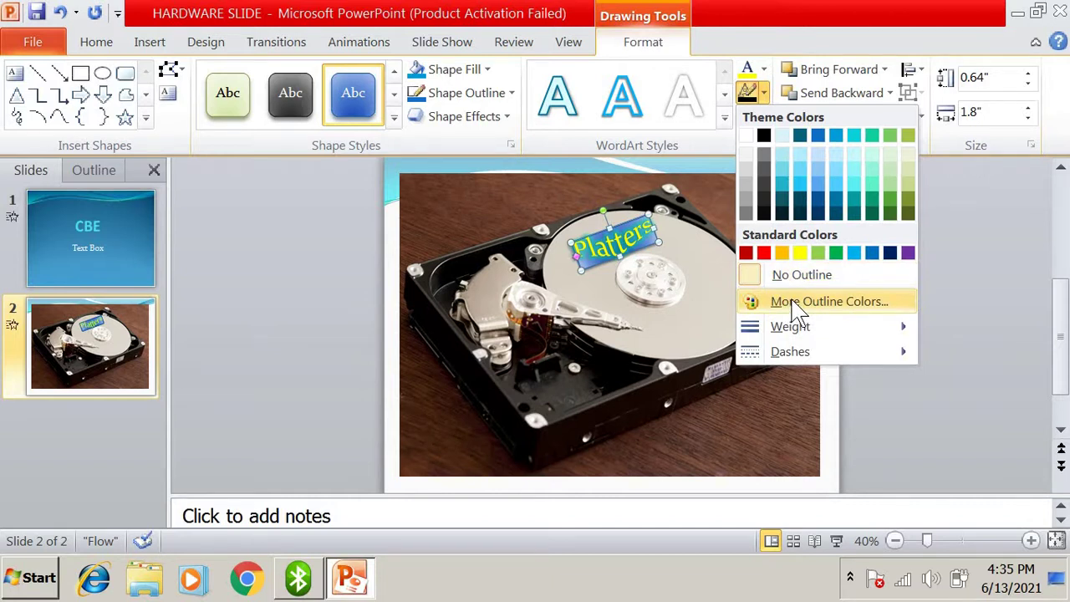
{"action": "left_click", "coordinate": [792, 303]}
{"action": "left_click", "coordinate": [525, 212]}
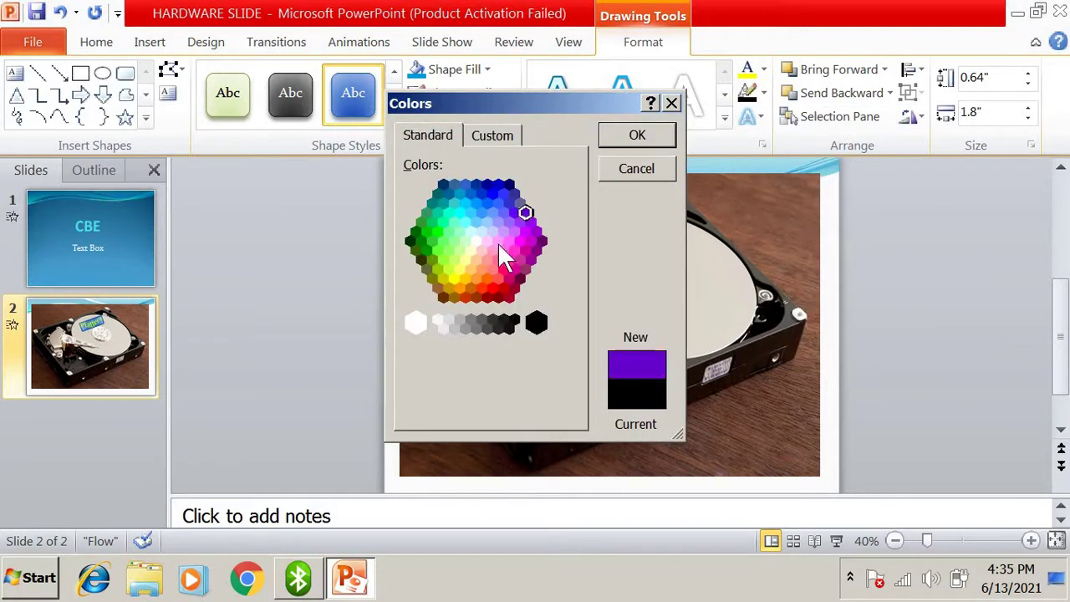
{"action": "left_click", "coordinate": [515, 269]}
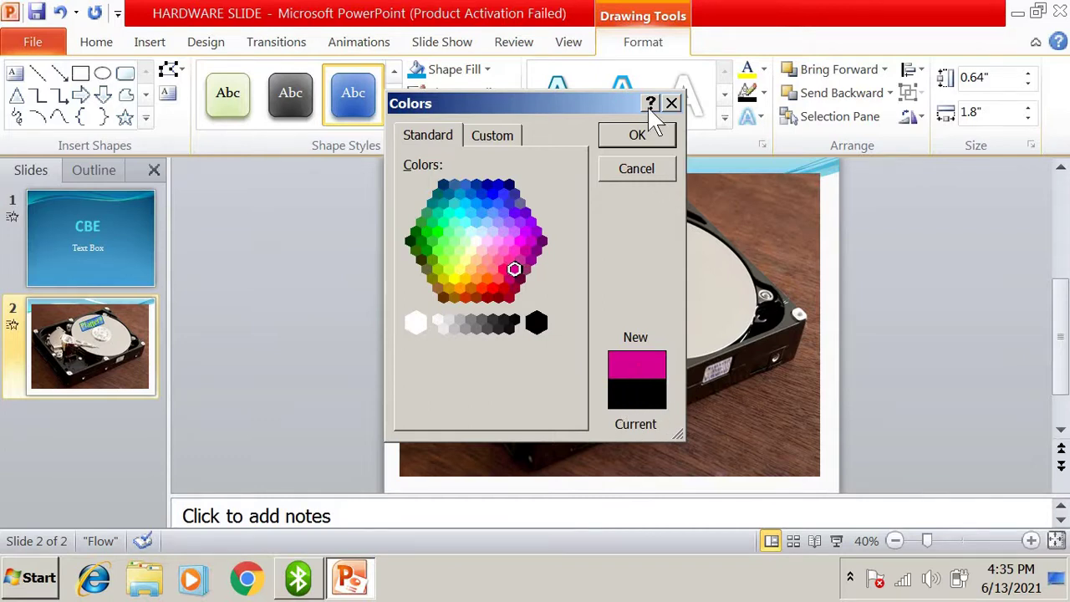
{"action": "left_click", "coordinate": [648, 129]}
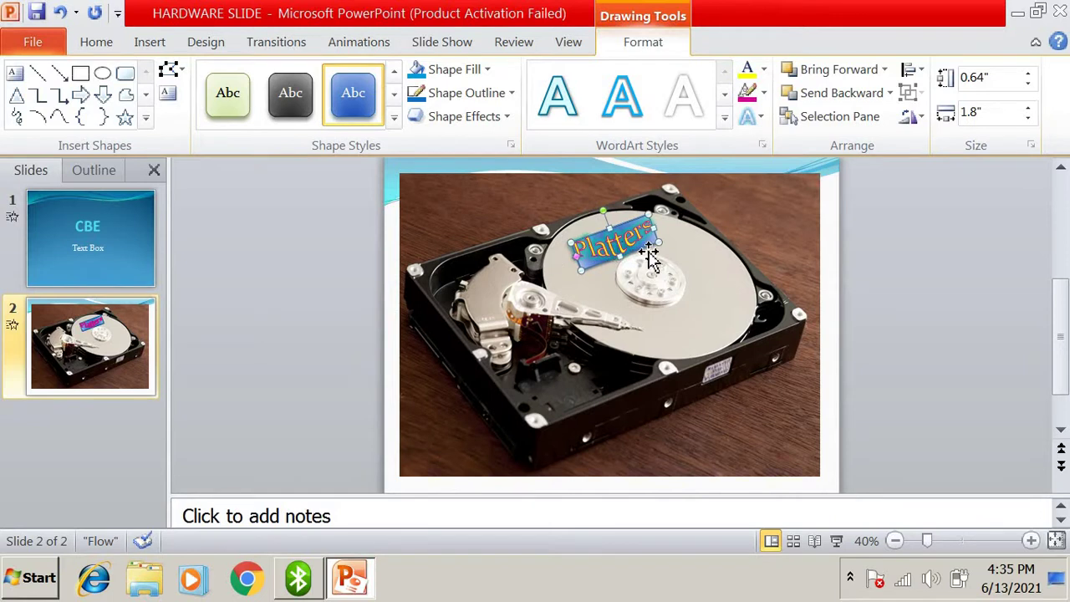
- Change the Platters text outline to bright green
{"action": "left_click", "coordinate": [763, 92]}
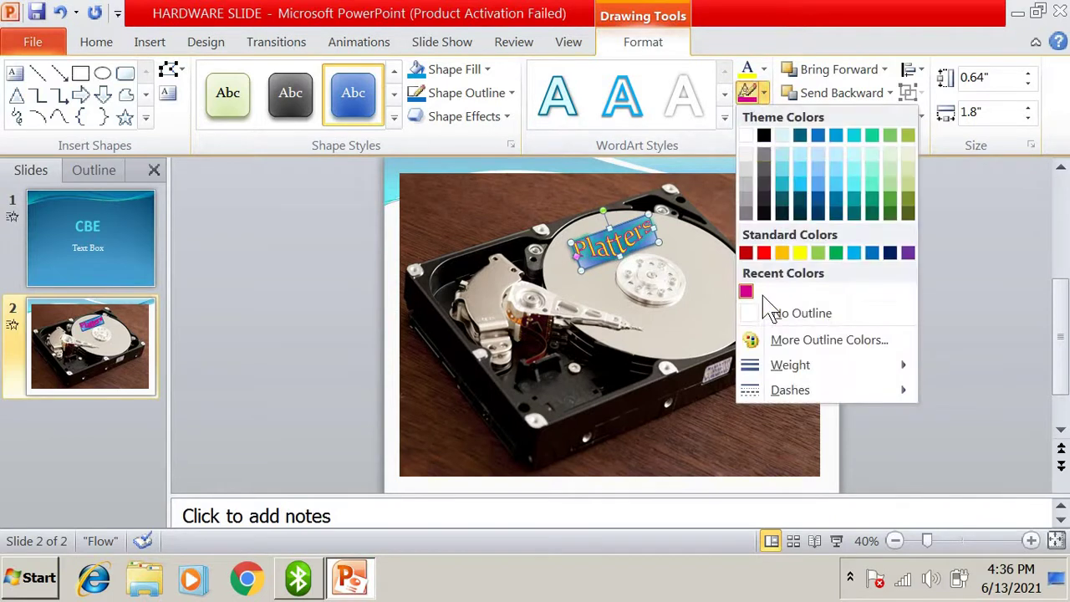
{"action": "left_click", "coordinate": [796, 342]}
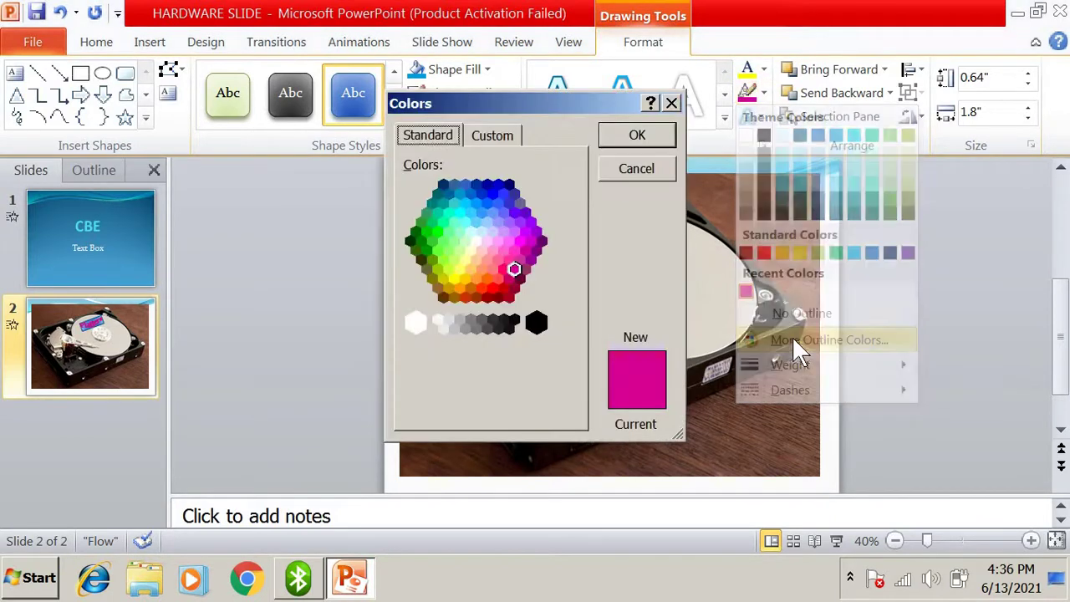
{"action": "left_click", "coordinate": [438, 232]}
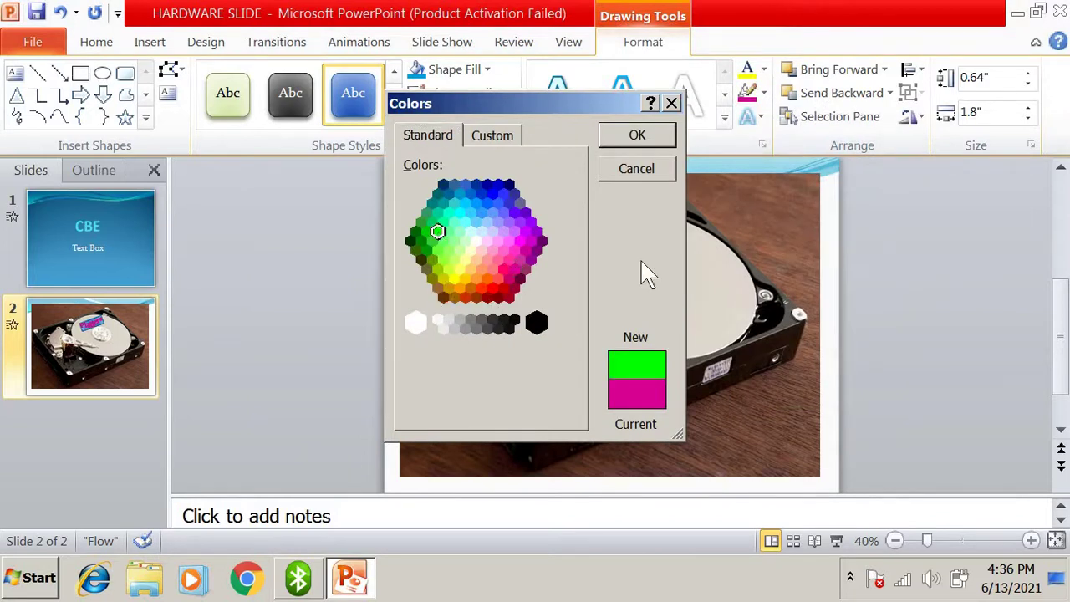
{"action": "left_click", "coordinate": [637, 136]}
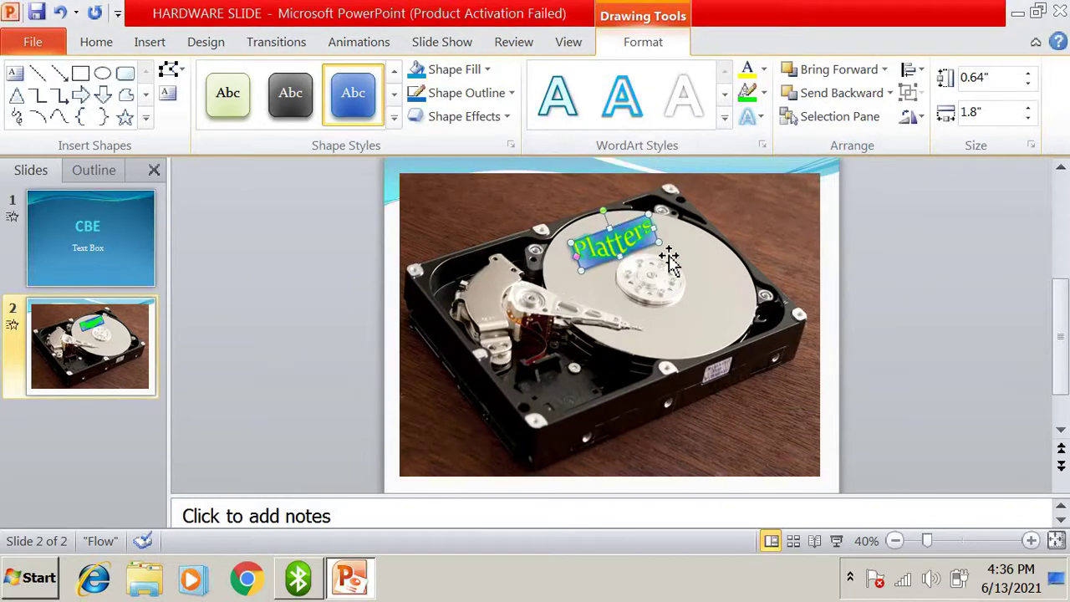
{"action": "left_click", "coordinate": [763, 93]}
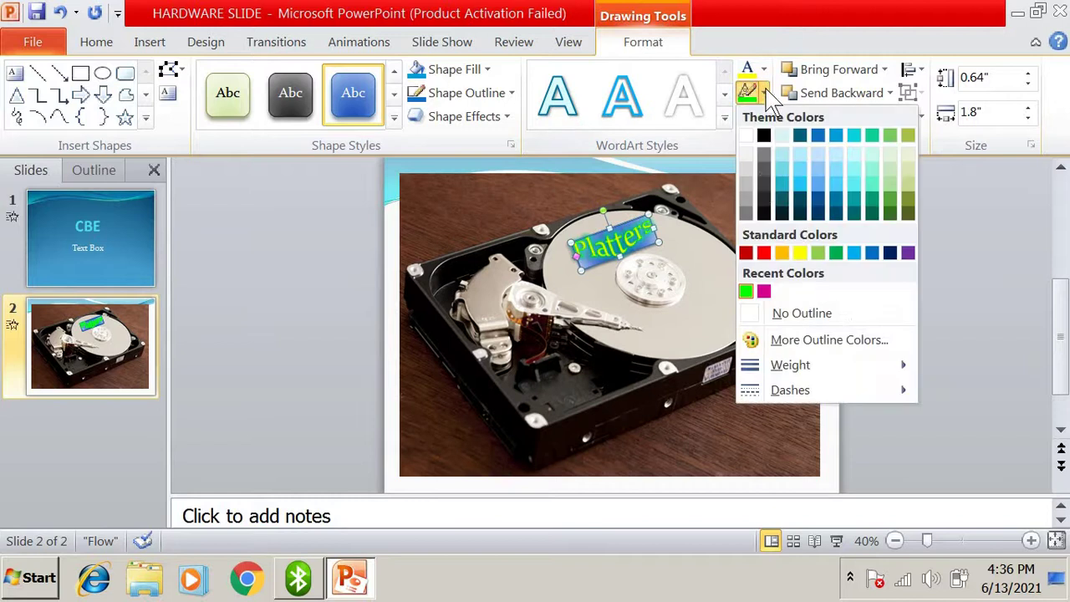
- Set the green text outline weight to 1 pt after trying 4½ pt
{"action": "mouse_move", "coordinate": [787, 368]}
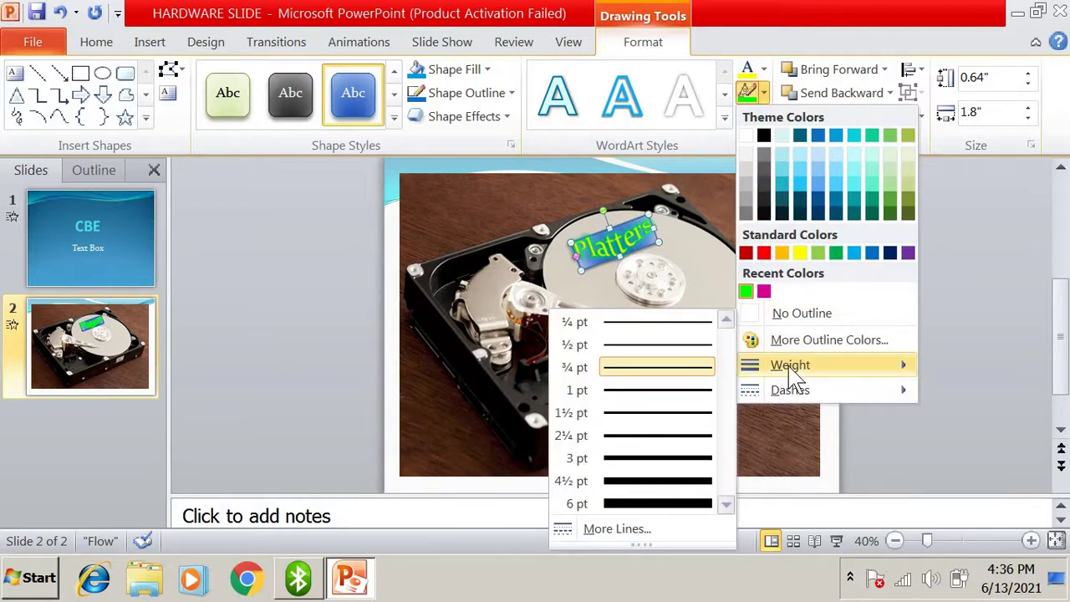
{"action": "left_click", "coordinate": [654, 481]}
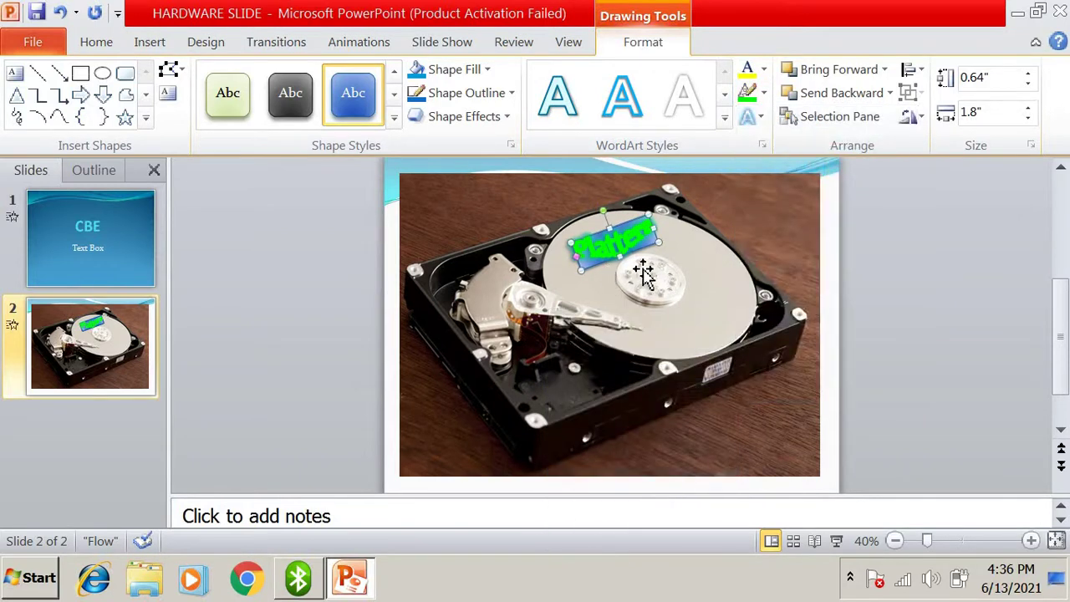
{"action": "left_click", "coordinate": [762, 93]}
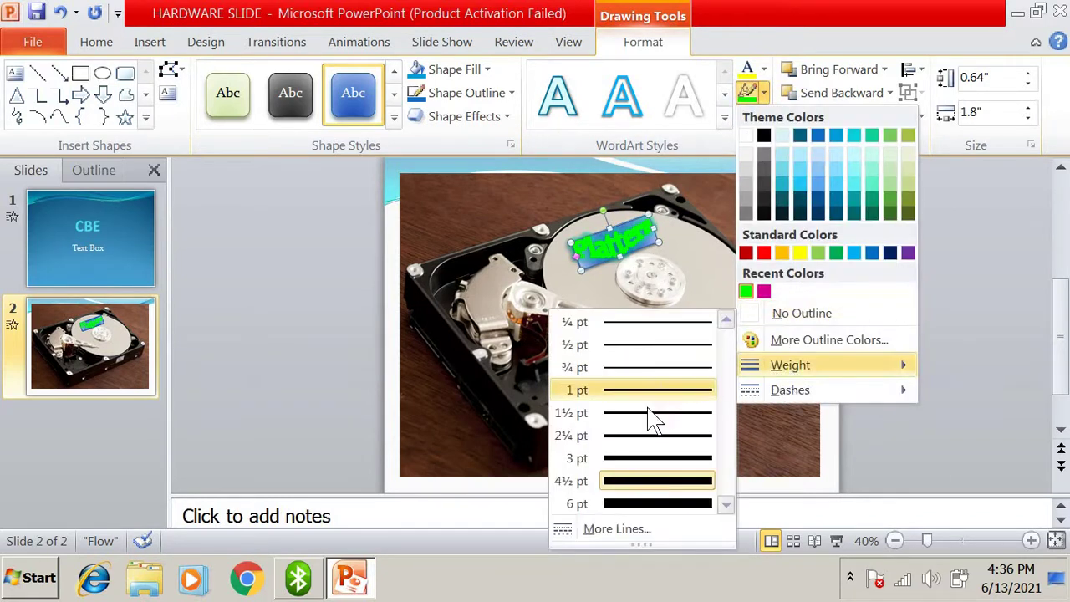
{"action": "left_click", "coordinate": [654, 389]}
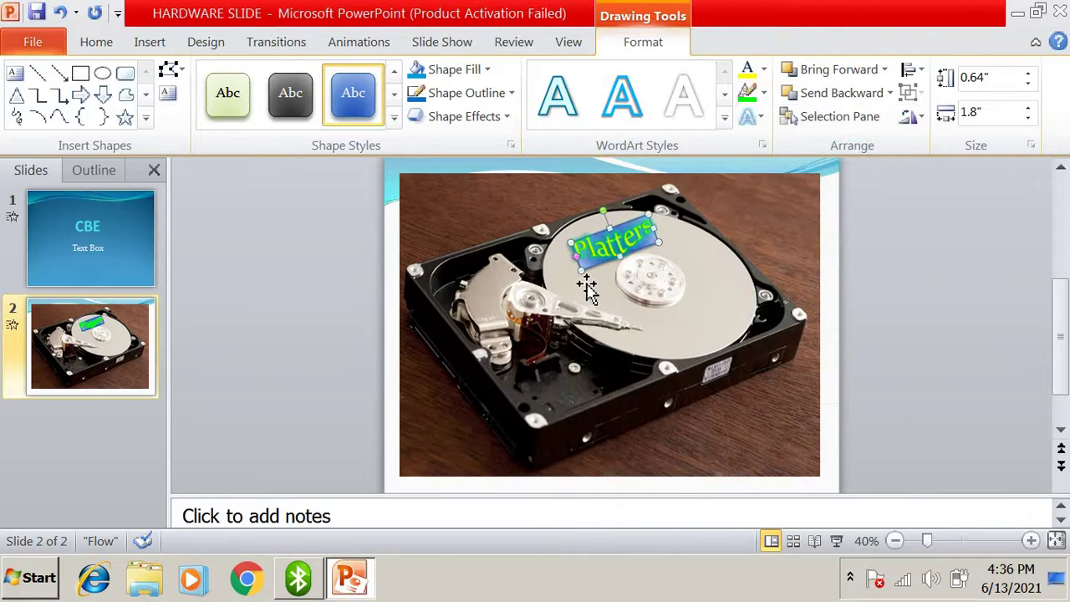
- Apply a dash style to the Platters text outline
{"action": "left_click", "coordinate": [764, 93]}
{"action": "mouse_move", "coordinate": [800, 394]}
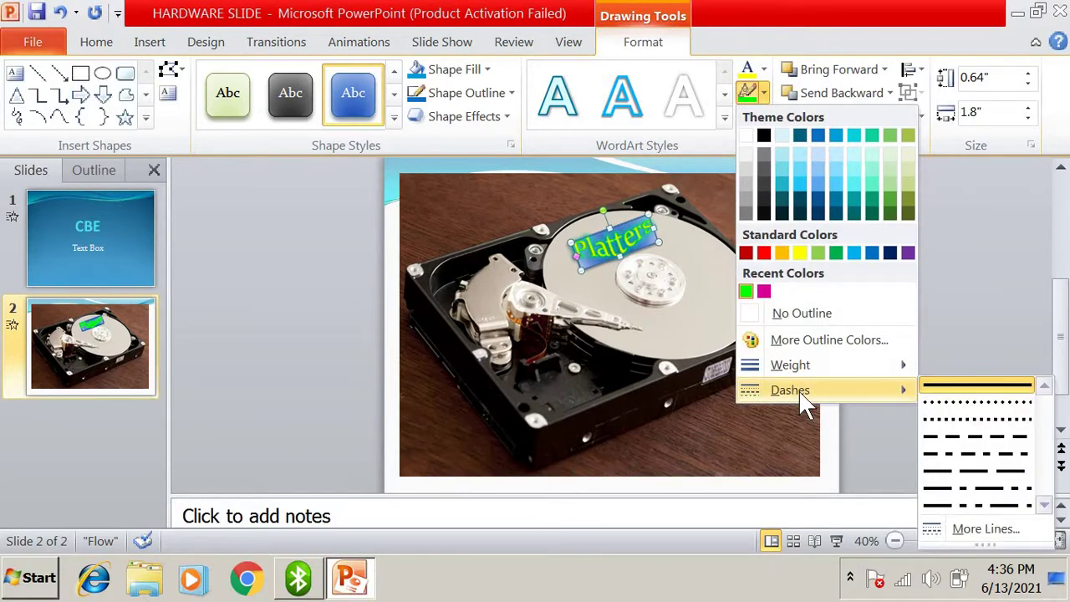
{"action": "left_click", "coordinate": [975, 434]}
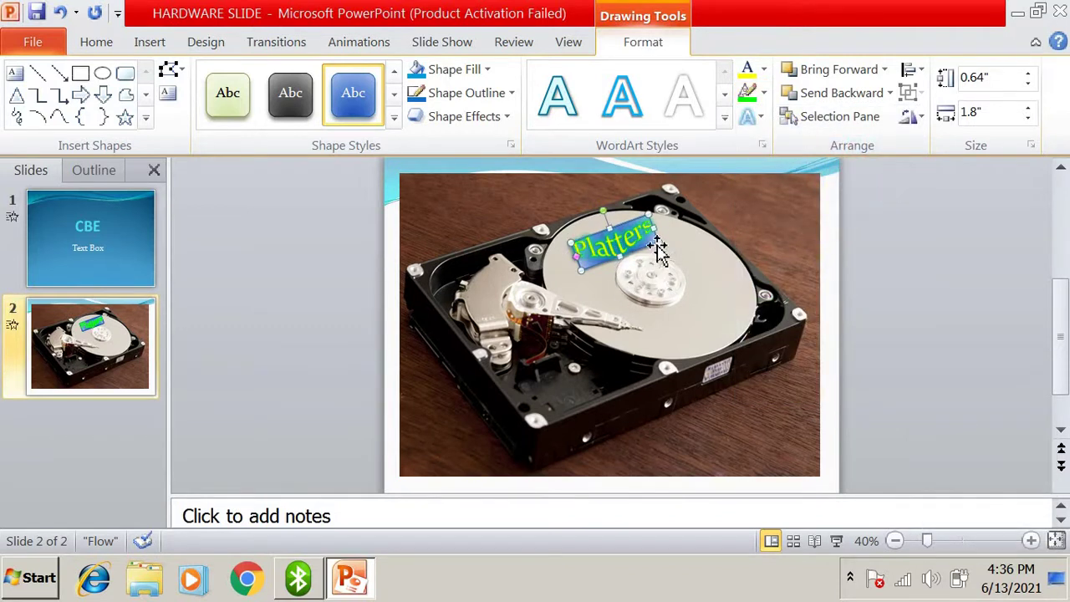
- Give the Platters text a dark yellow gradient fill
{"action": "left_click", "coordinate": [764, 70]}
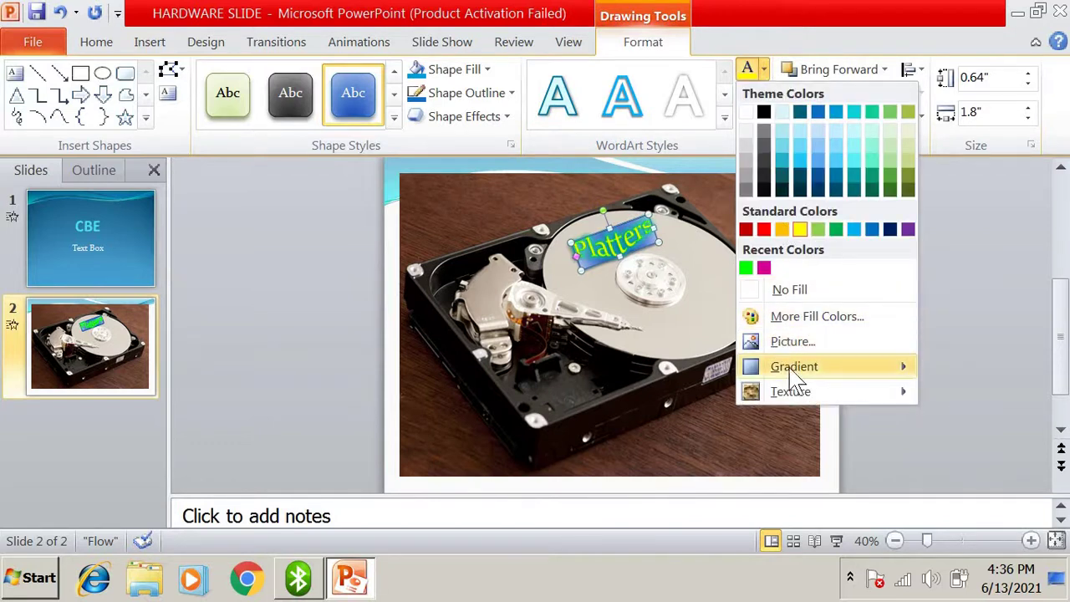
{"action": "mouse_move", "coordinate": [821, 371]}
{"action": "left_click", "coordinate": [637, 400]}
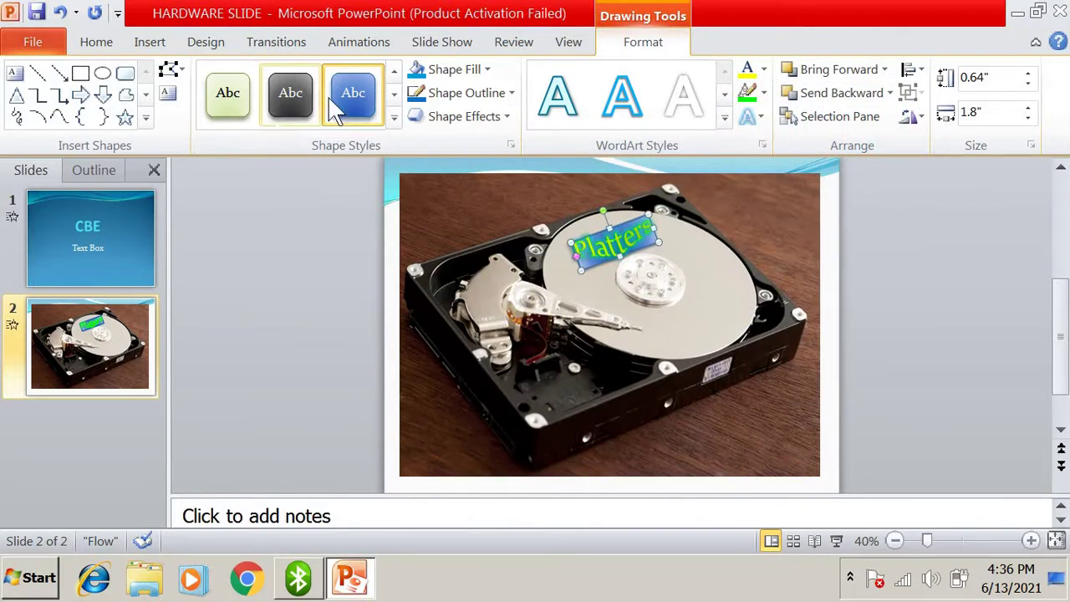
- Fill the Platters box with purple and give it a yellow outline
{"action": "left_click", "coordinate": [486, 70]}
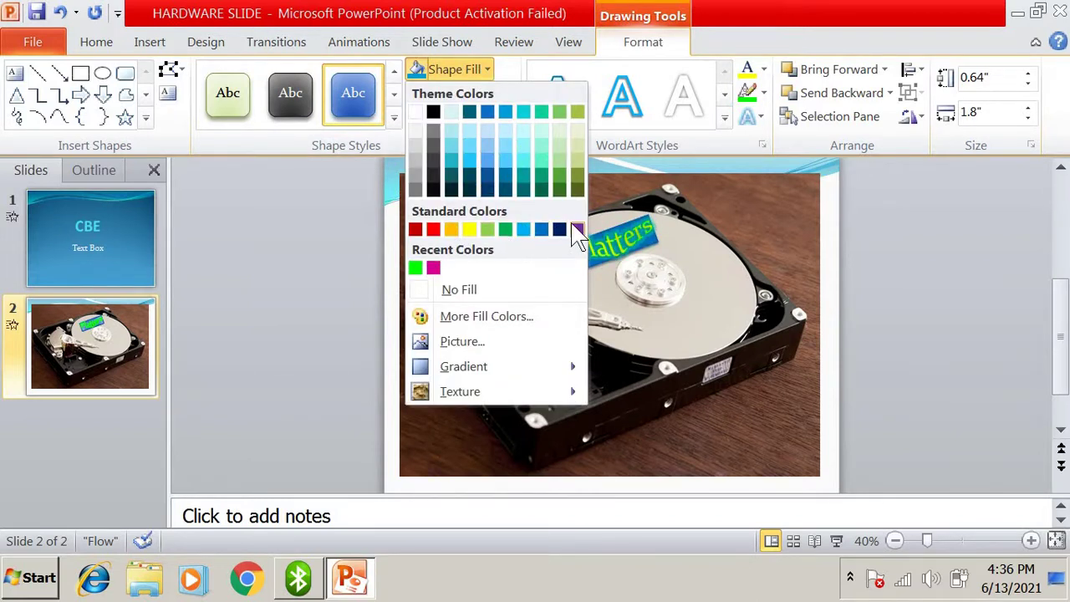
{"action": "left_click", "coordinate": [576, 231]}
{"action": "left_click", "coordinate": [468, 93]}
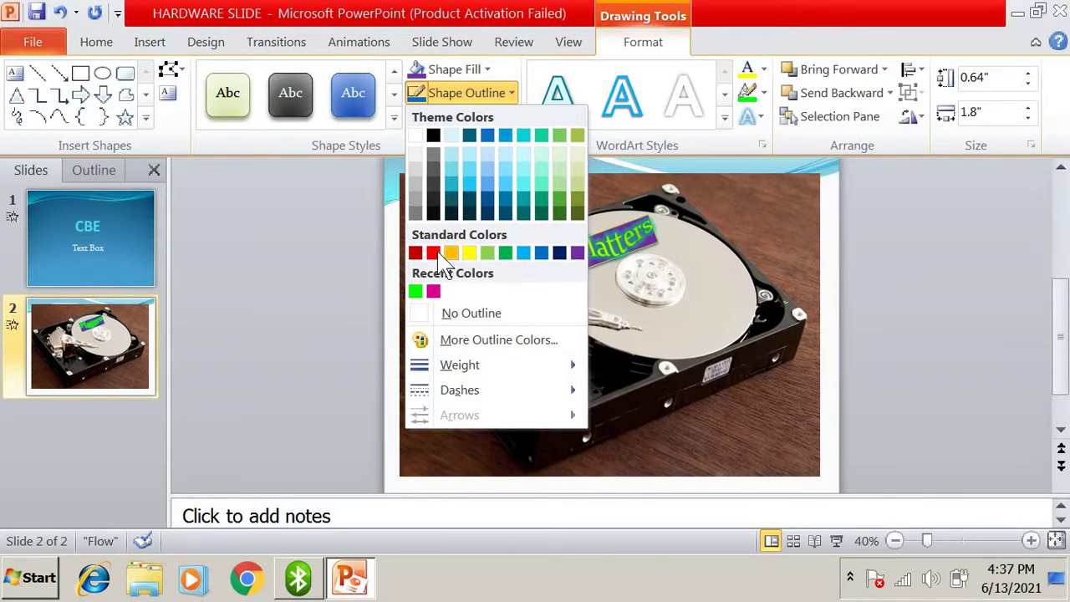
{"action": "left_click", "coordinate": [469, 253]}
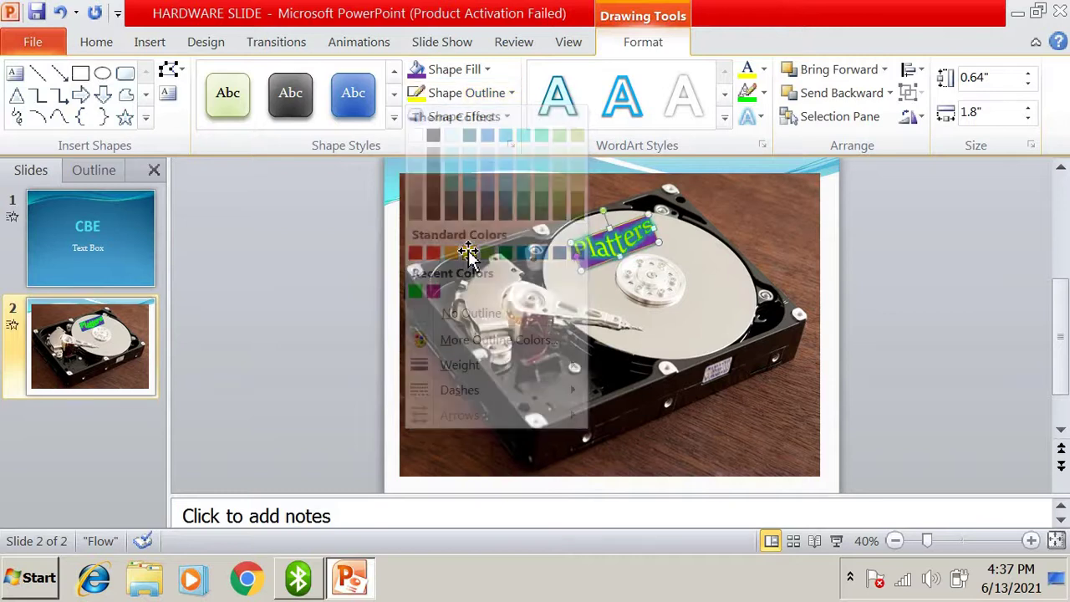
- Reselect the Platters box and give it a purple-blue glow variation
{"action": "left_click", "coordinate": [685, 284]}
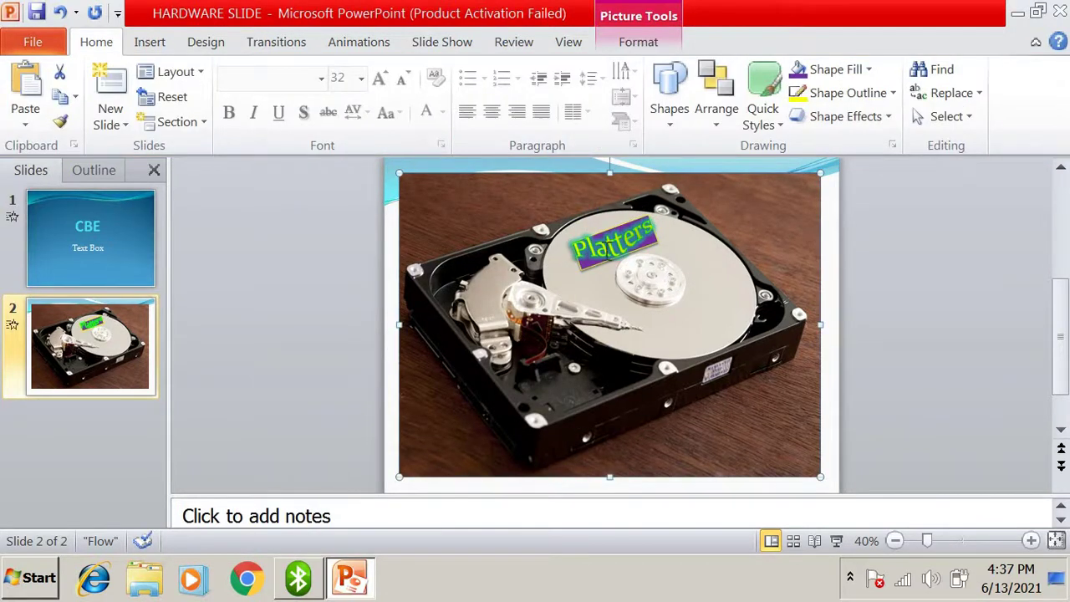
{"action": "double_click", "coordinate": [614, 241]}
{"action": "left_click", "coordinate": [465, 116]}
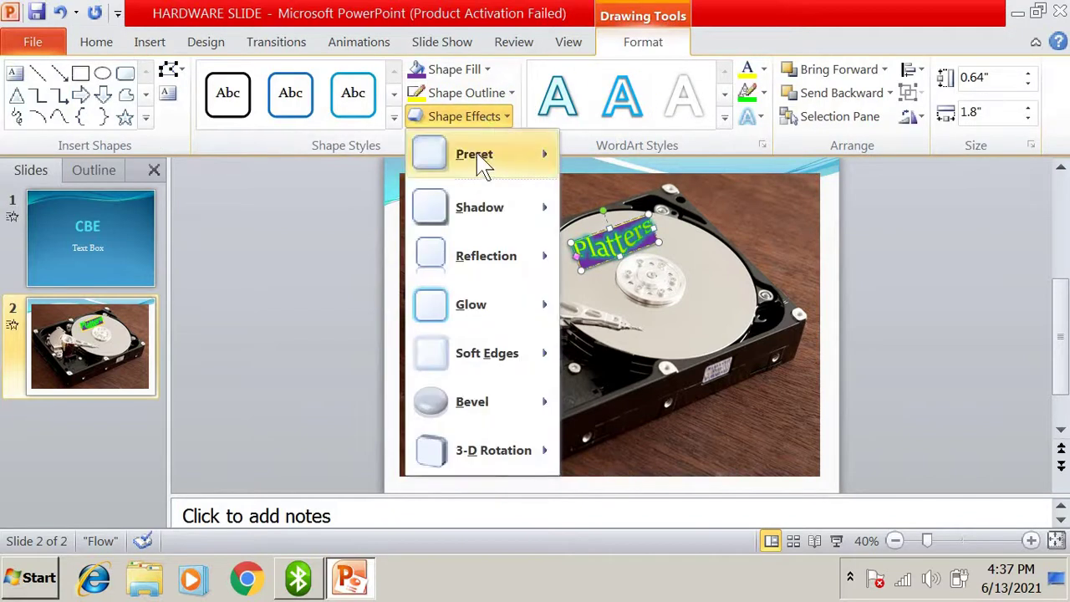
{"action": "mouse_move", "coordinate": [483, 165]}
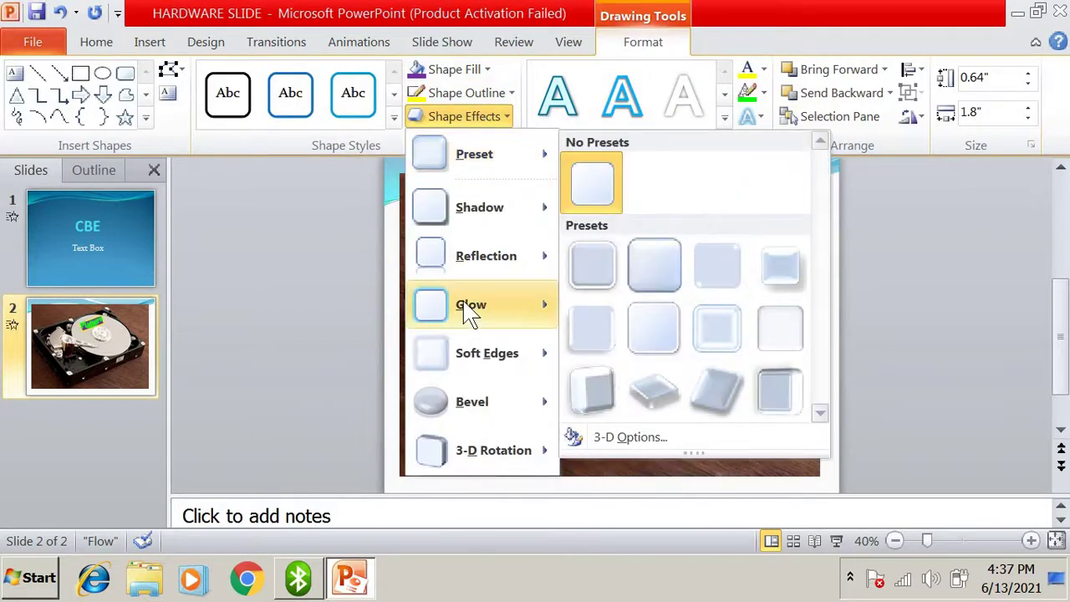
{"action": "mouse_move", "coordinate": [468, 311]}
{"action": "left_click", "coordinate": [593, 386]}
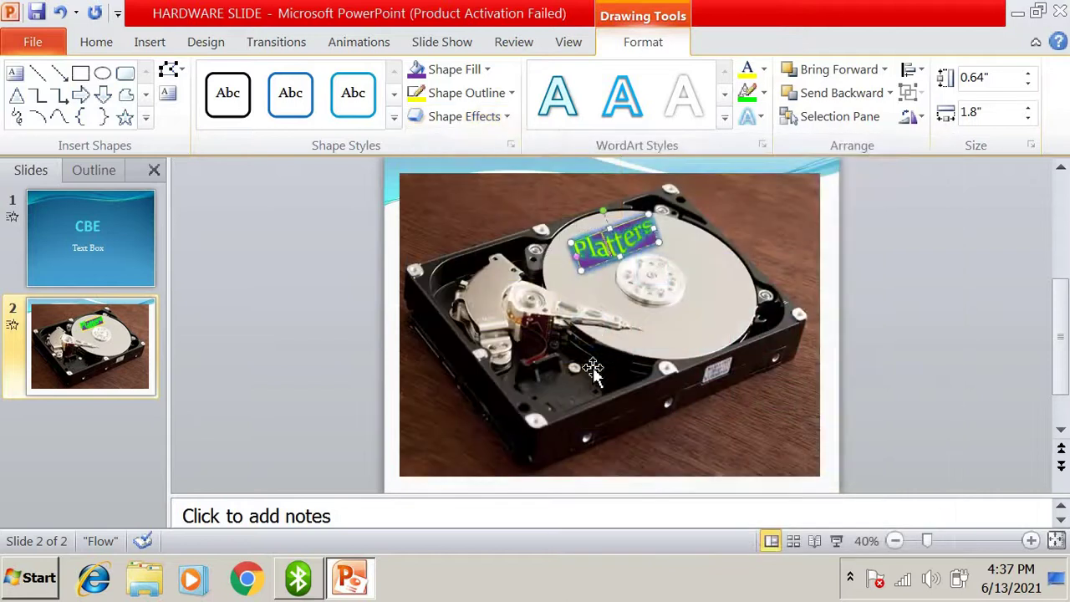
- Try a parallel 3-D rotation on the box, then reset it to No Rotation
{"action": "left_click", "coordinate": [487, 120]}
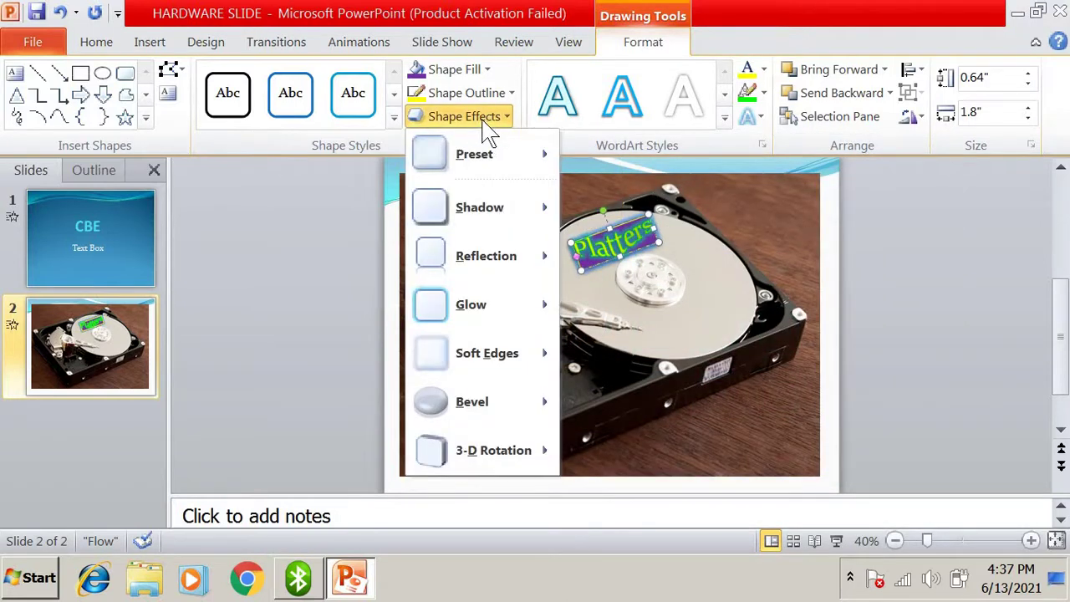
{"action": "mouse_move", "coordinate": [491, 456]}
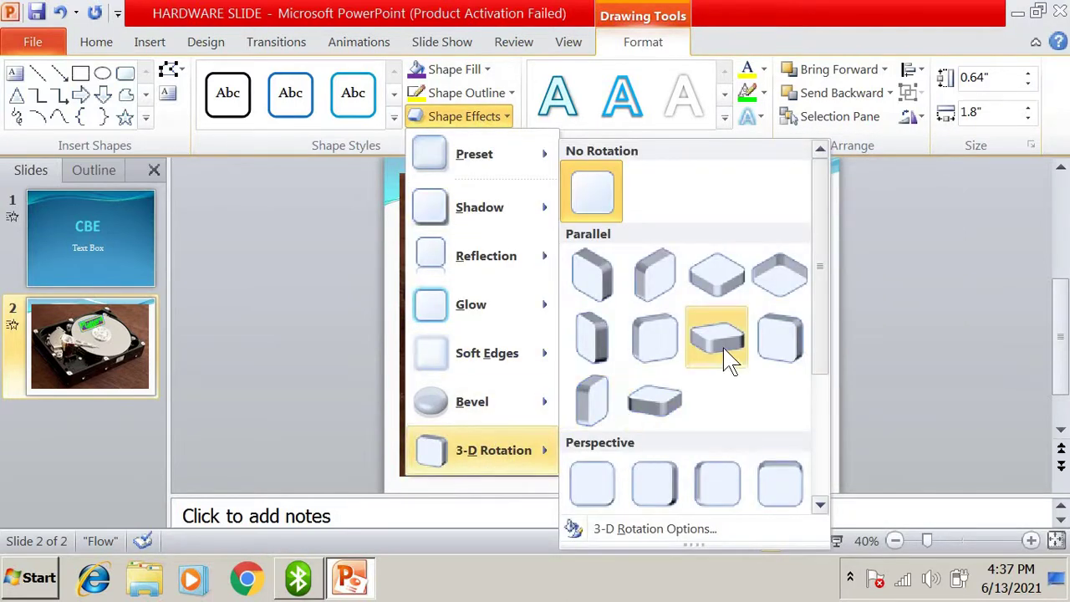
{"action": "left_click", "coordinate": [664, 286]}
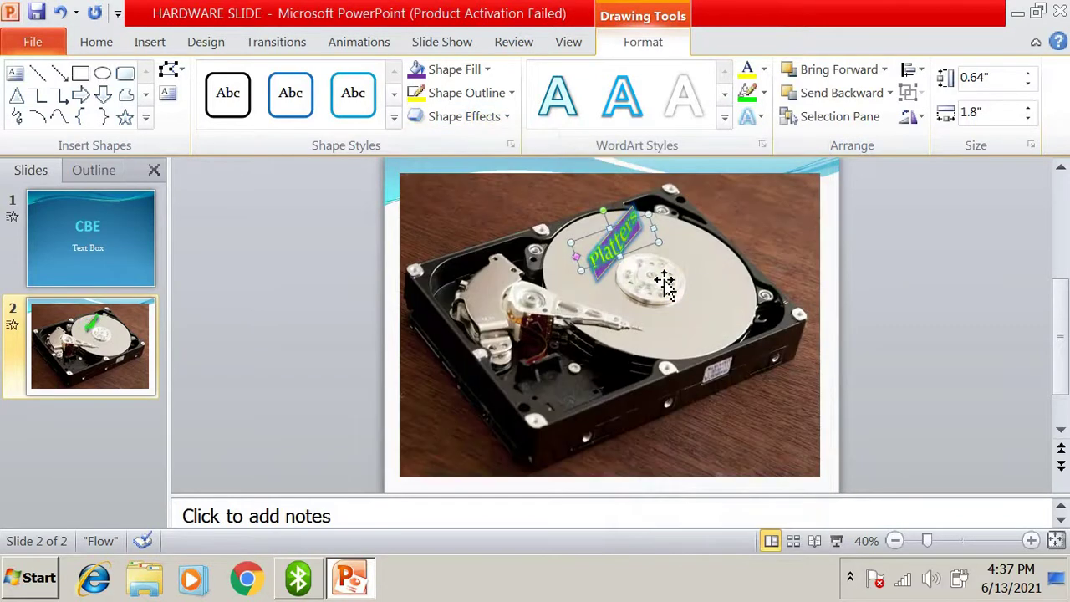
{"action": "left_click", "coordinate": [501, 121]}
{"action": "mouse_move", "coordinate": [487, 458]}
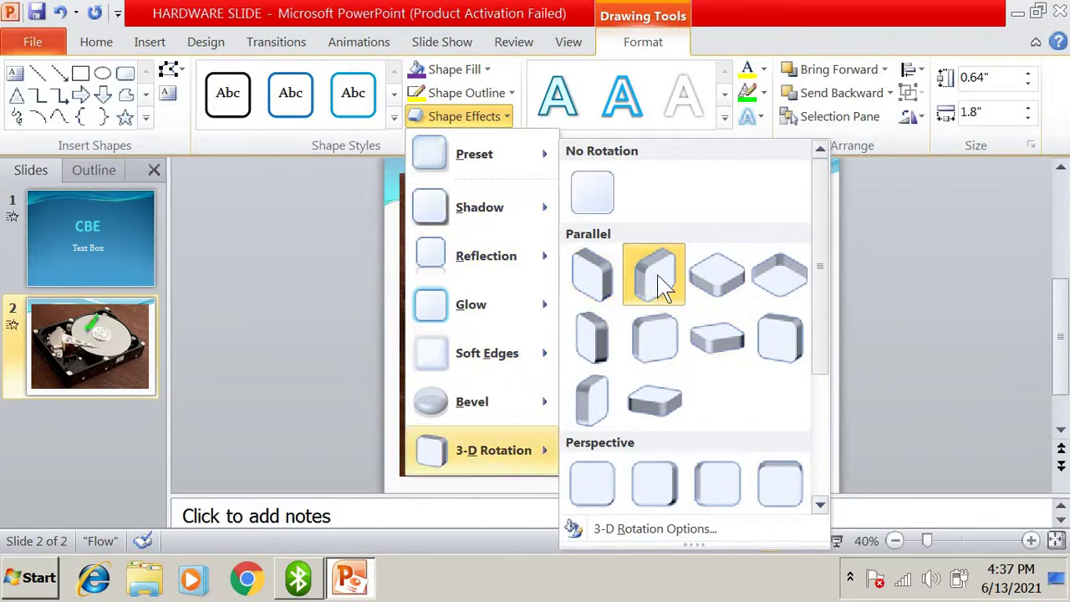
{"action": "left_click", "coordinate": [594, 189]}
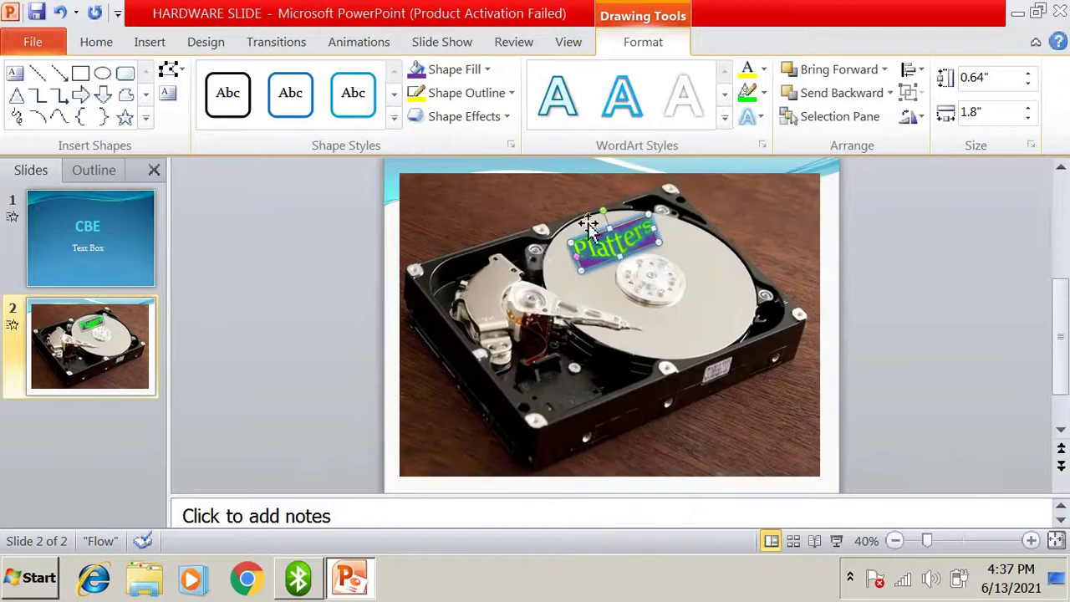
{"action": "left_click", "coordinate": [711, 287]}
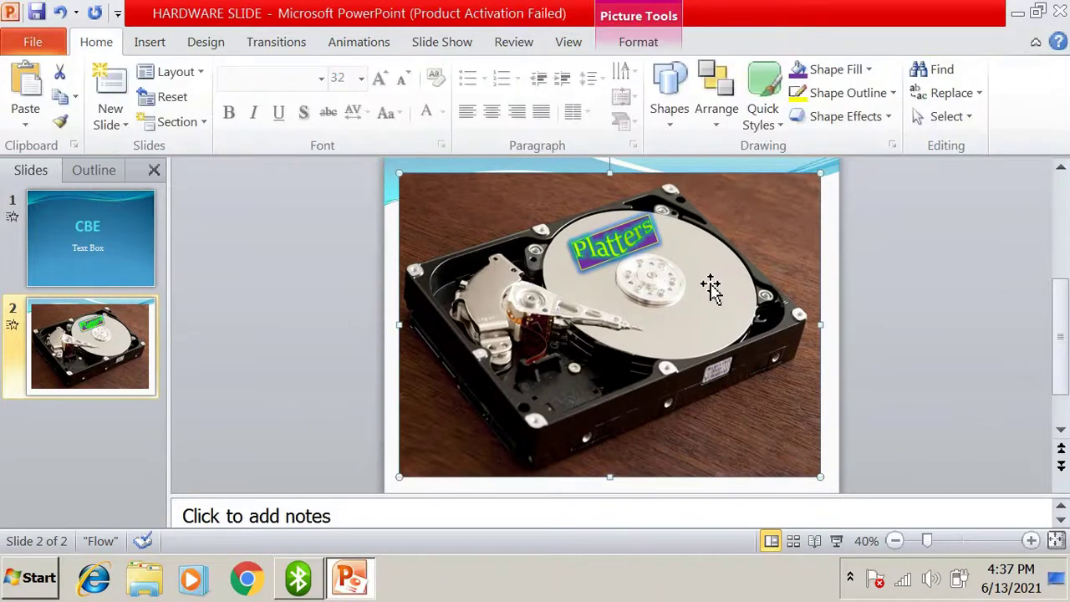